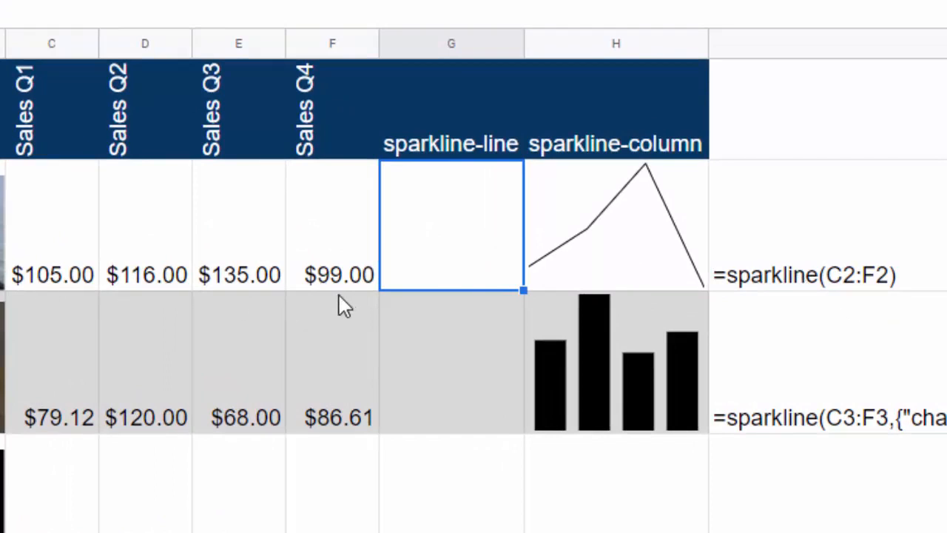
# Enter the formula =sparkline(C2:F2) in cell G2 to chart the first row's quarterly sales as a line.
pyautogui.write('=')
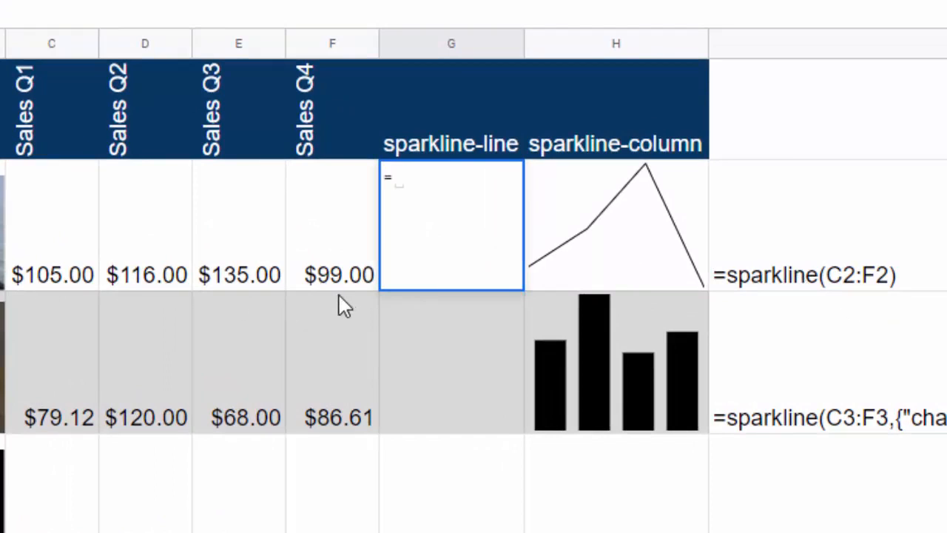
pyautogui.write('sparkline(')
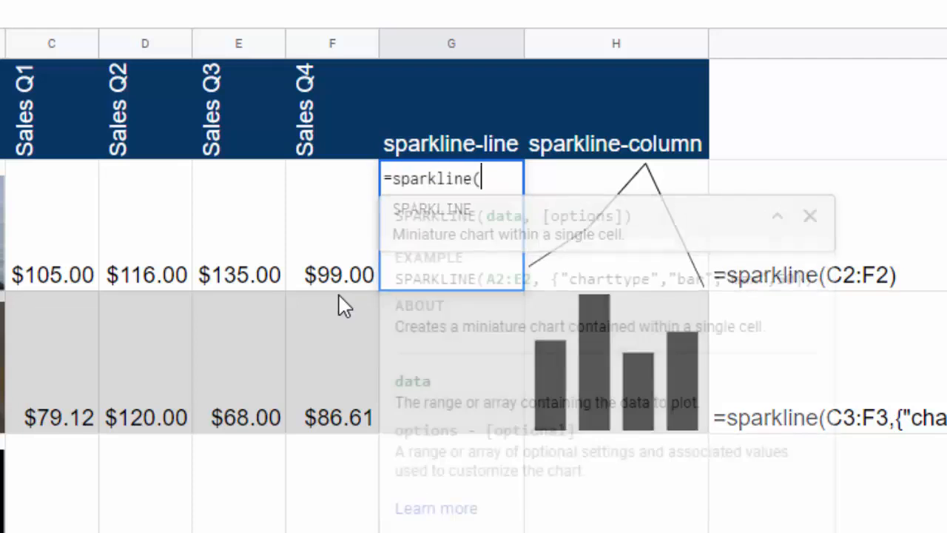
pyautogui.press('Left')
pyautogui.press('Left')
pyautogui.press('Left')
pyautogui.press('Left')
pyautogui.hotkey('shift', 'Right')
pyautogui.hotkey('shift', 'Right')
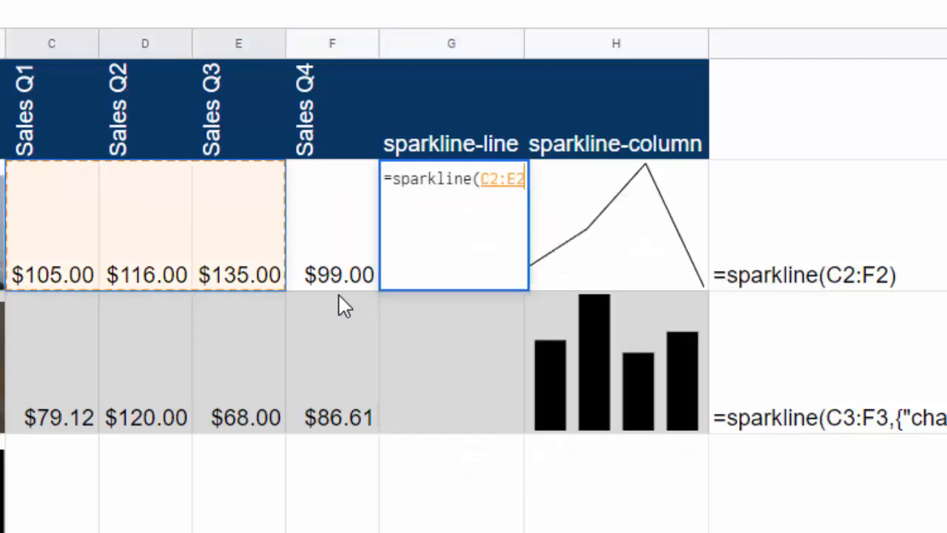
pyautogui.hotkey('shift', 'Right')
pyautogui.write(')')
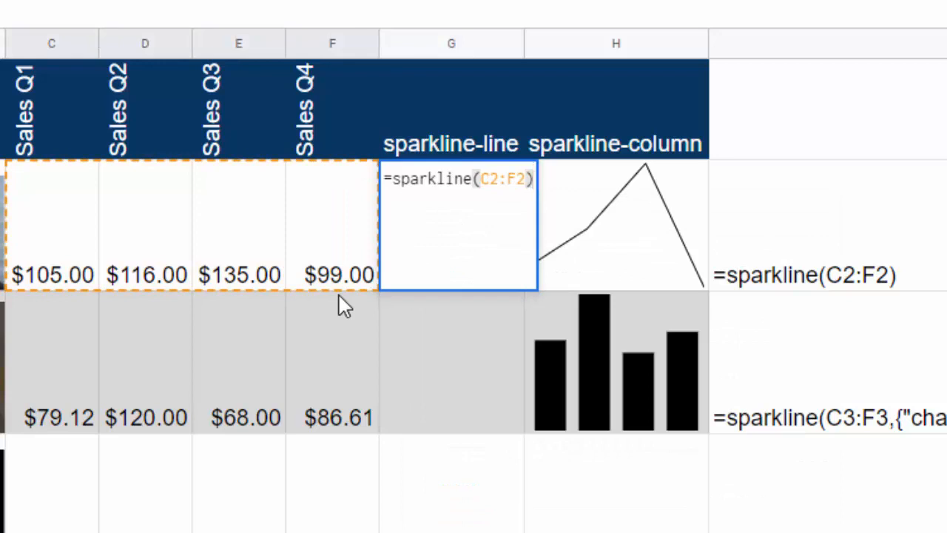
pyautogui.press('Return')
# Widen the sparkline-line column G.
pyautogui.moveTo(523, 42); pyautogui.dragTo(572, 42)
pyautogui.click(474, 260)
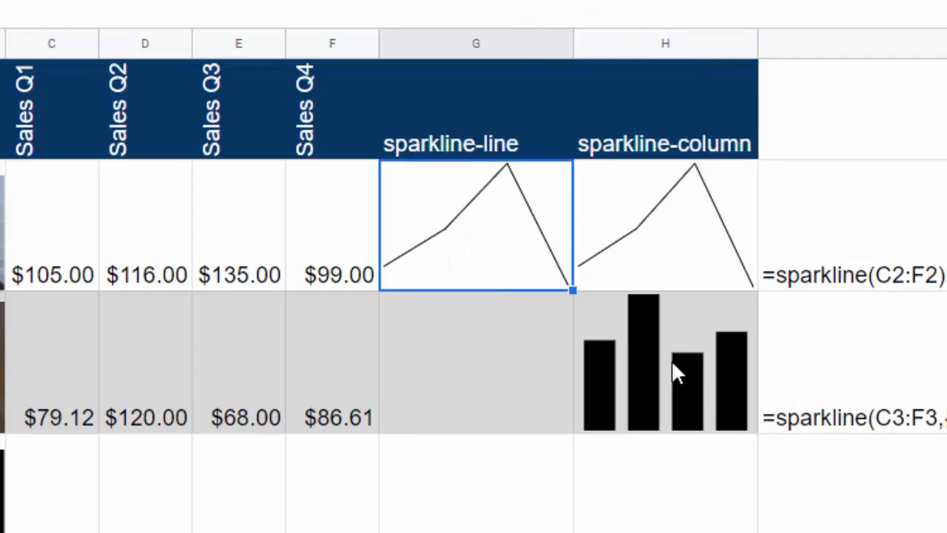
pyautogui.click(525, 346)
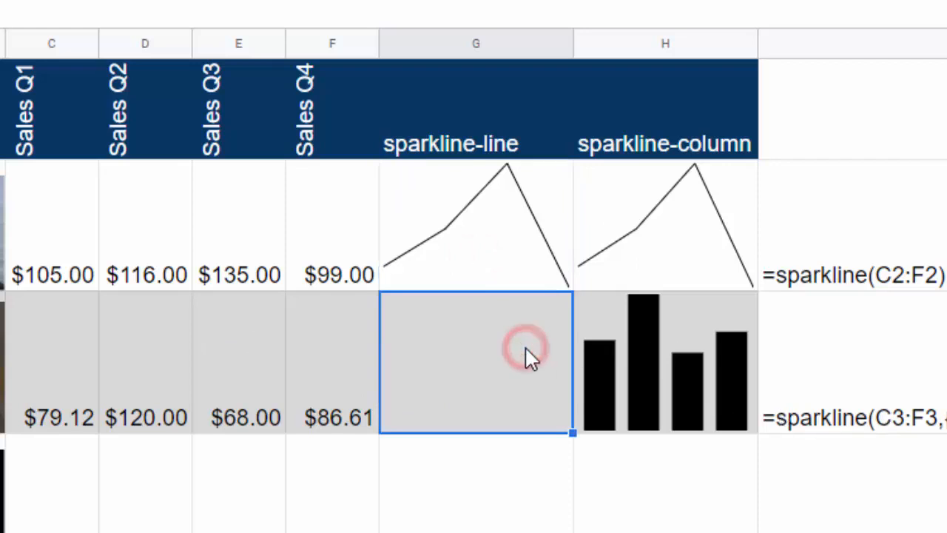
# Clear cell H2 and start a SPARKLINE formula there with C2:F2 as the data range, ready for the options argument.
pyautogui.click(659, 245)
pyautogui.press('Delete')
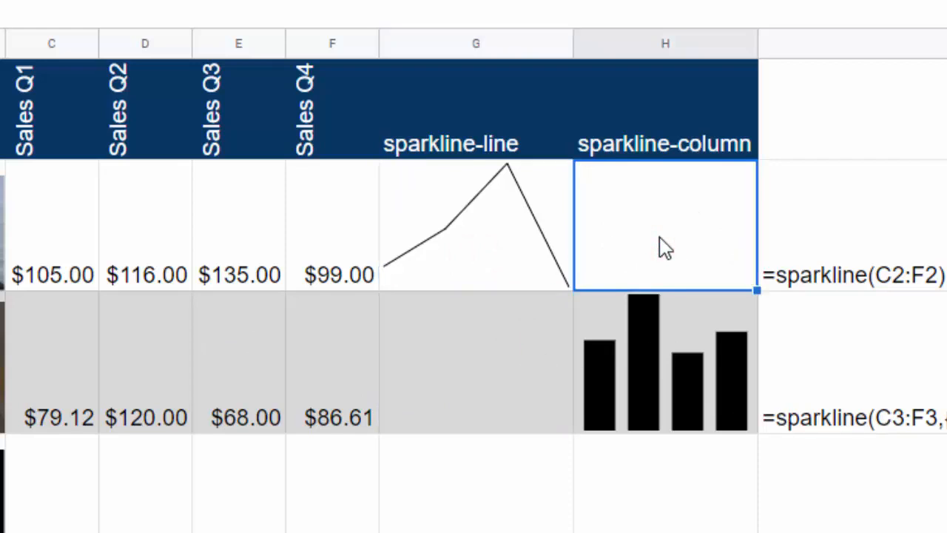
pyautogui.write('=sparkline(')
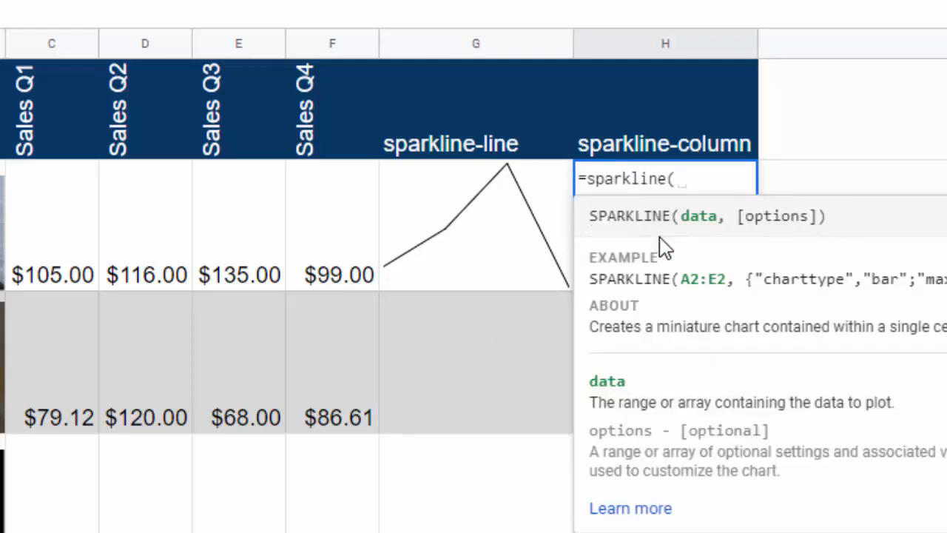
pyautogui.press('Left')
pyautogui.press('Left')
pyautogui.press('Left')
pyautogui.press('Left')
pyautogui.press('Left')
pyautogui.hotkey('shift', 'Right')
pyautogui.hotkey('shift', 'Right')
pyautogui.hotkey('shift', 'Right')
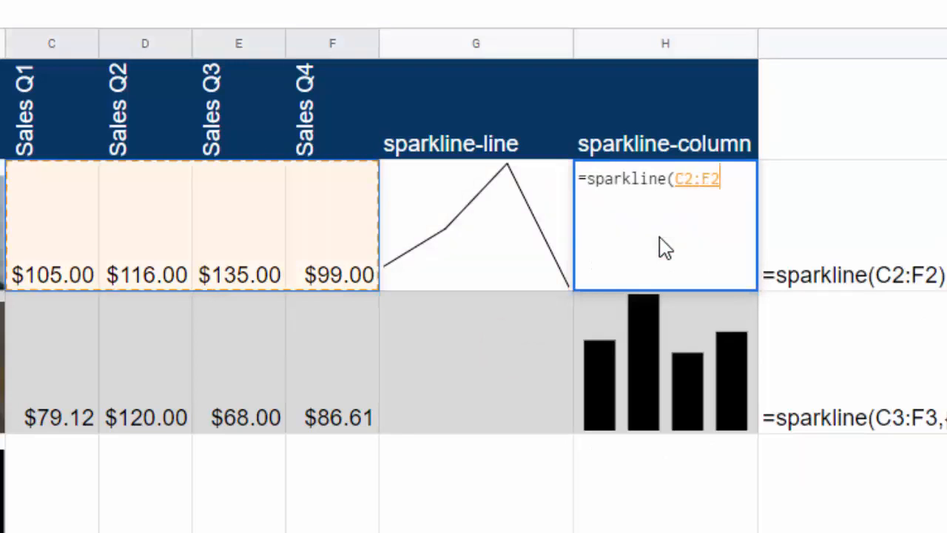
pyautogui.write(',')
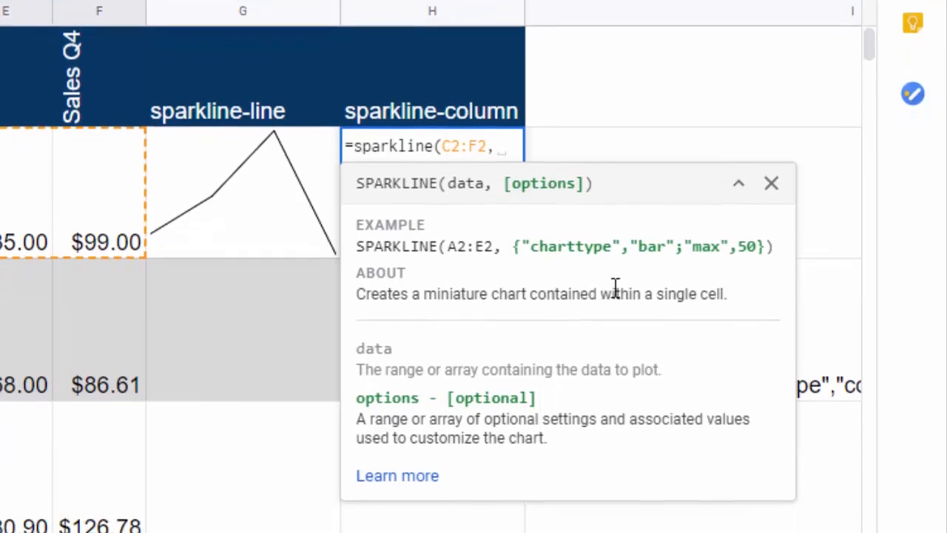
# Open the full SPARKLINE help article and read through its syntax, chart types and line graph options.
pyautogui.click(397, 443)
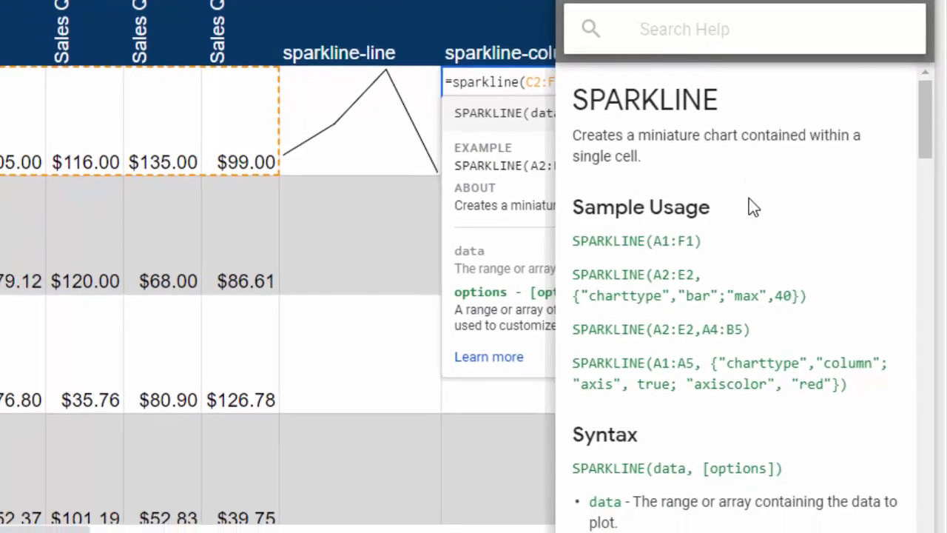
pyautogui.scroll(-2, 660, 246)
pyautogui.scroll(-3, 691, 246)
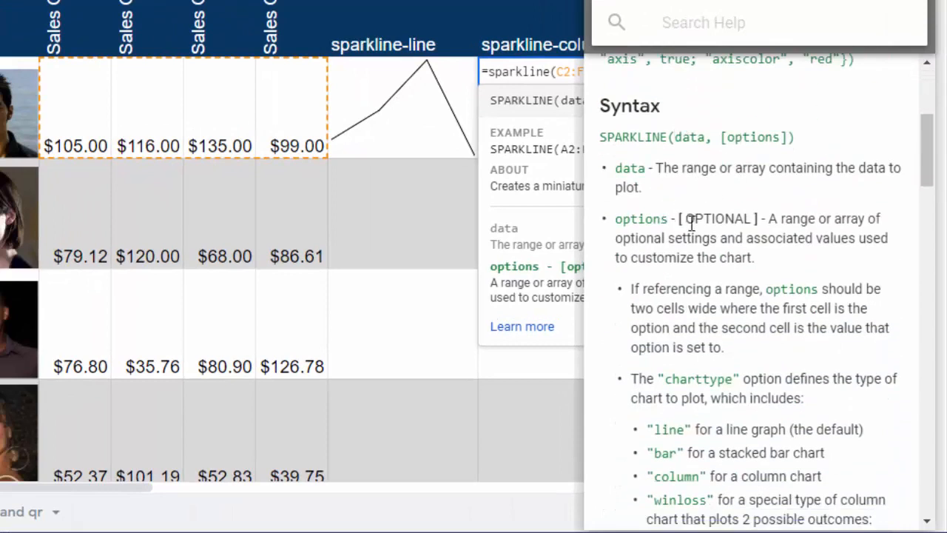
pyautogui.scroll(-1, 685, 215)
pyautogui.scroll(-4, 685, 215)
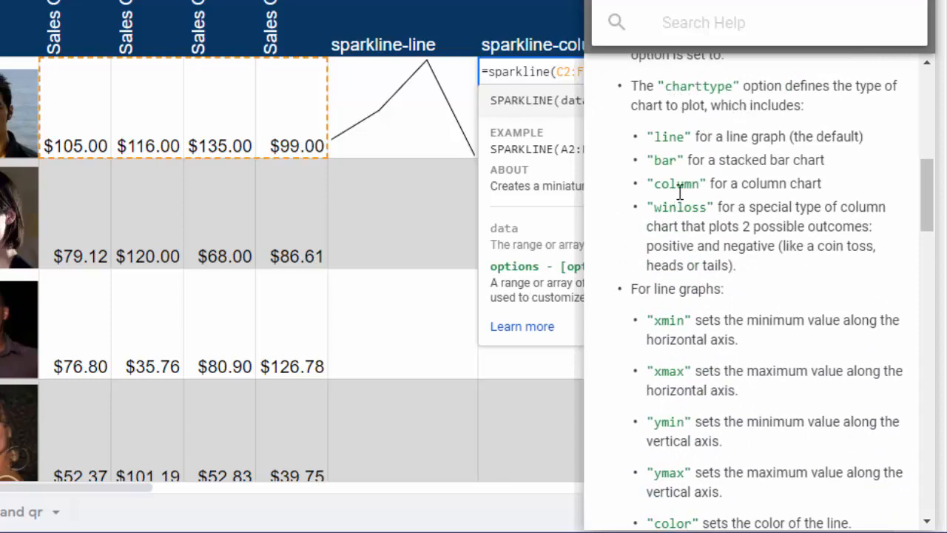
pyautogui.scroll(-5, 688, 203)
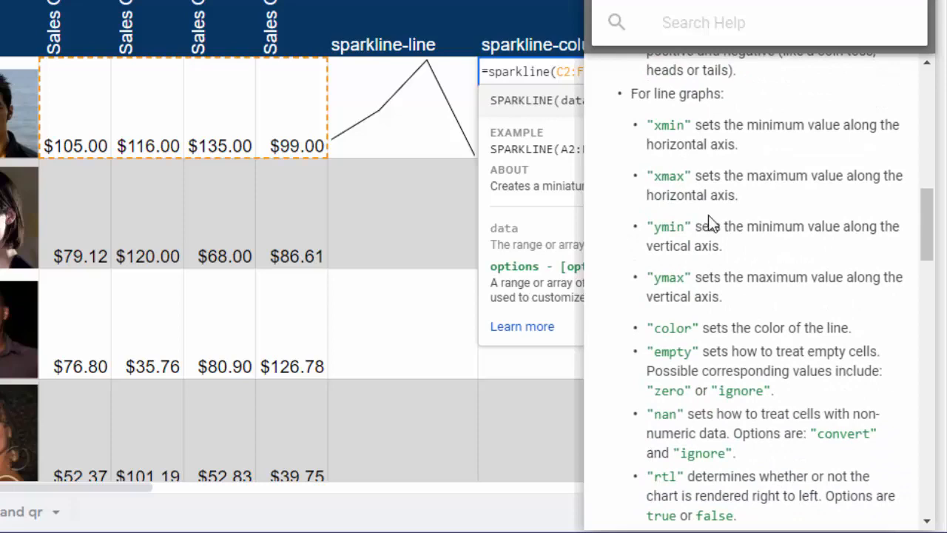
pyautogui.scroll(-6, 729, 226)
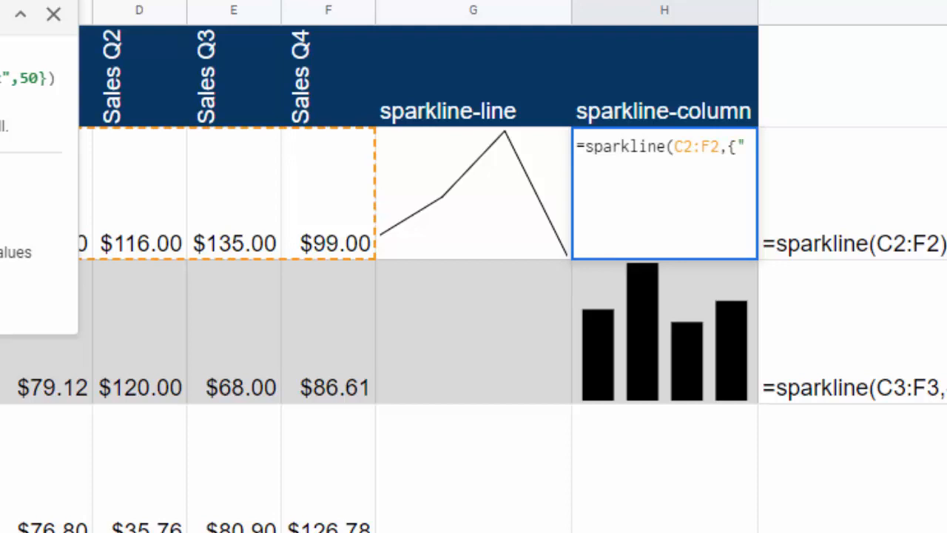
# Complete the H2 sparkline formula with the option {"charttype","column"}.
pyautogui.write('charty')
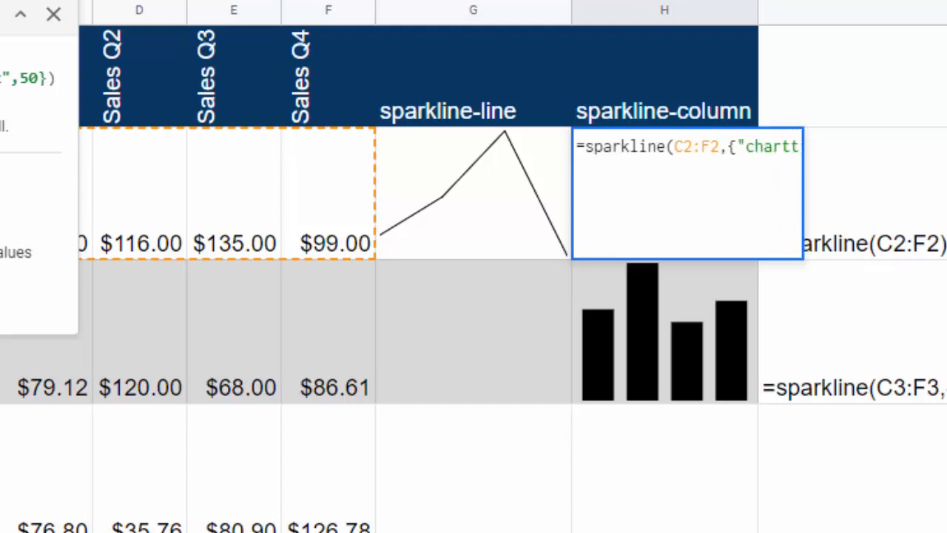
pyautogui.write('ype",')
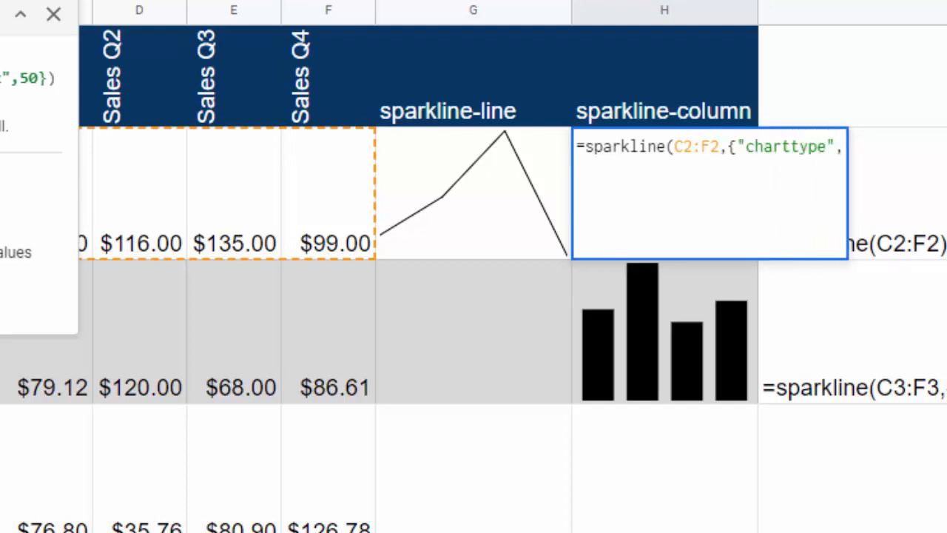
pyautogui.write('"column"')
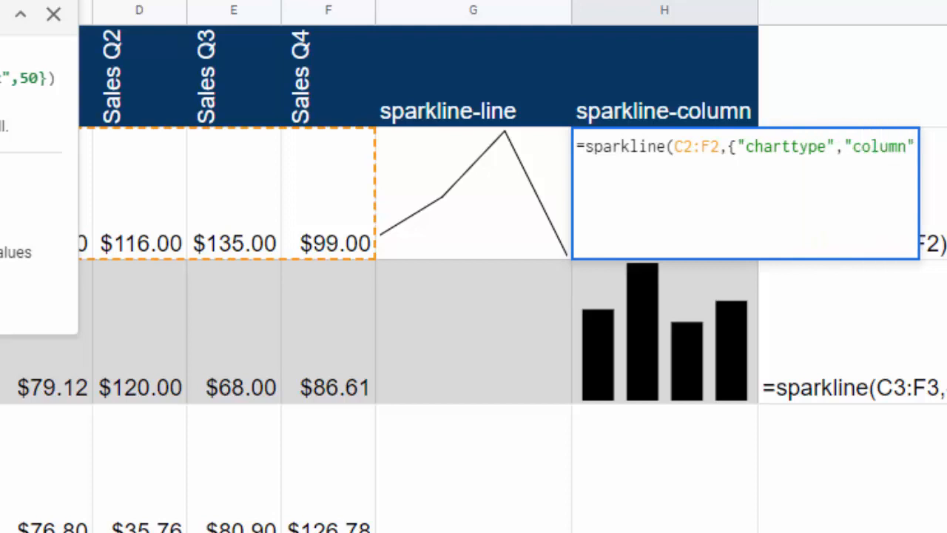
pyautogui.write('})')
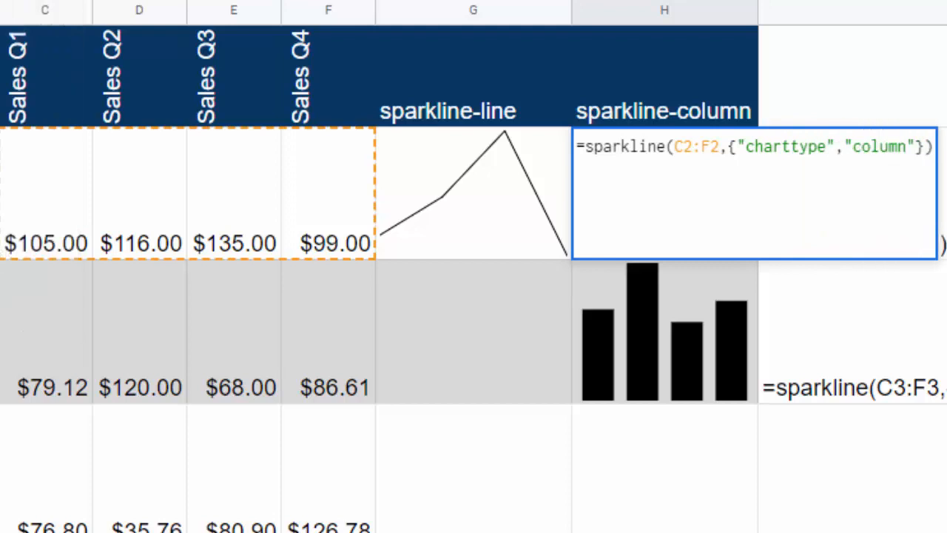
pyautogui.press('Return')
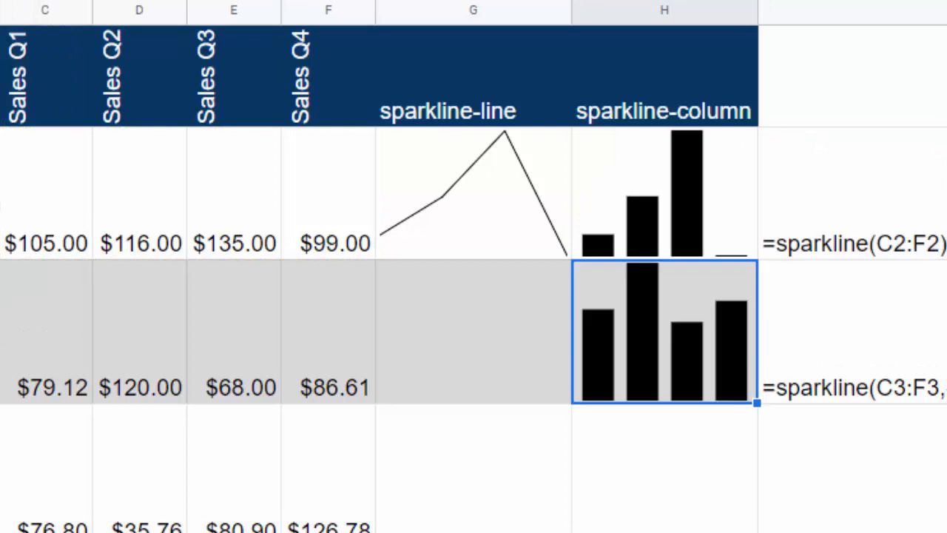
# Set the Sales Q4 value in F2 to 150.
pyautogui.click(340, 226)
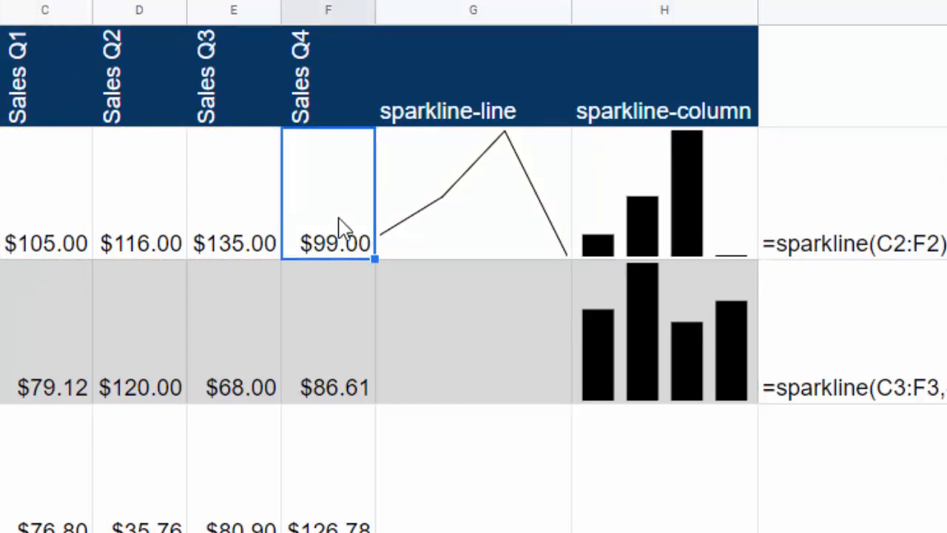
pyautogui.write('150')
pyautogui.press('Return')
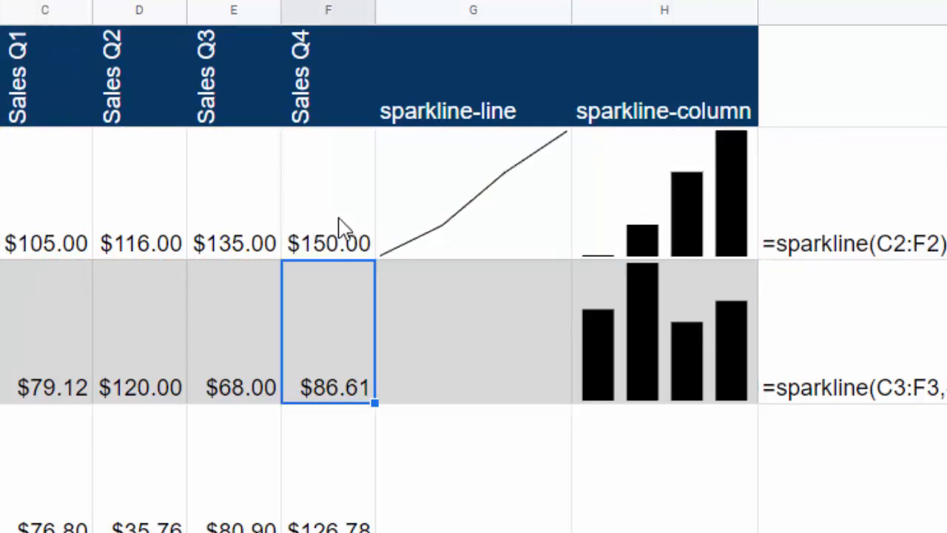
# Set the Sales Q4 value in F2 to 90.
pyautogui.click(343, 227)
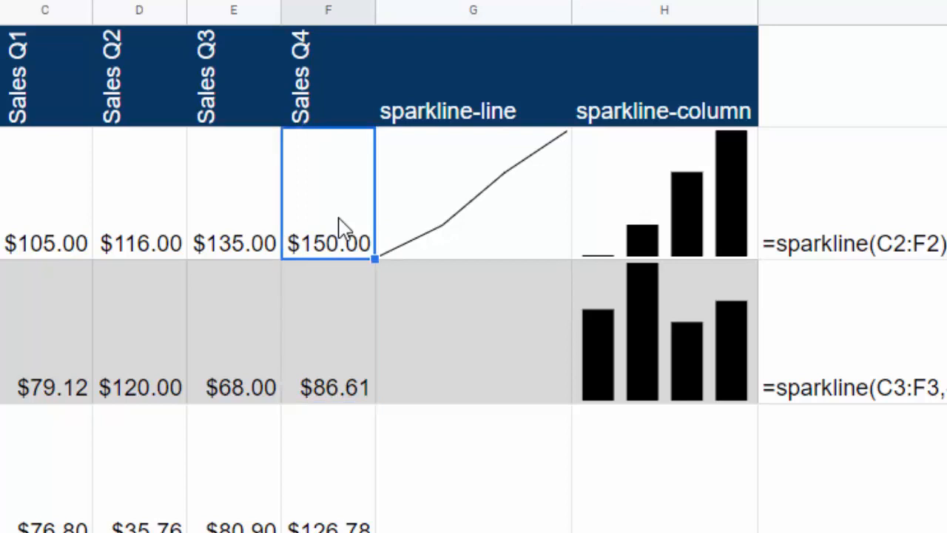
pyautogui.write('90')
pyautogui.press('Return')
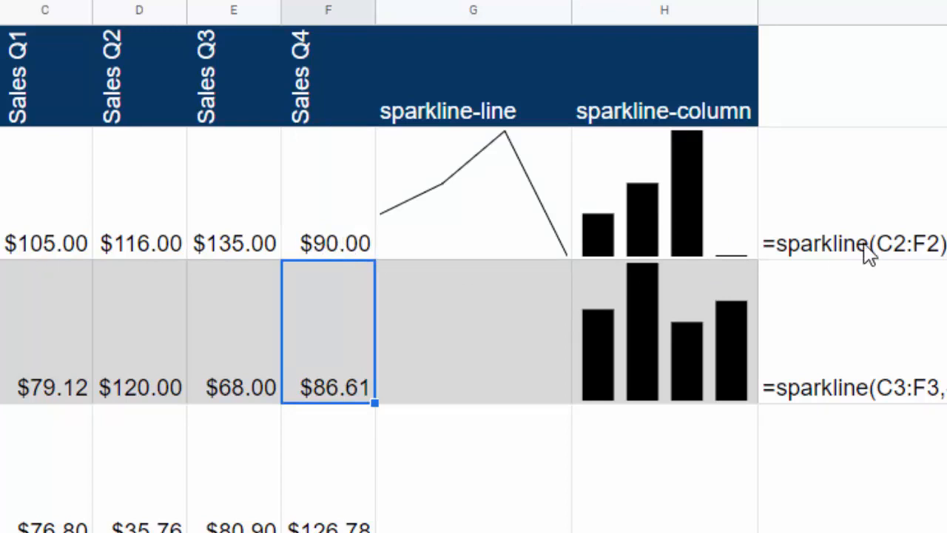
# Add the option "ymin",0 after the column chart type in the H2 sparkline formula, separated by a semicolon.
pyautogui.click(612, 222)
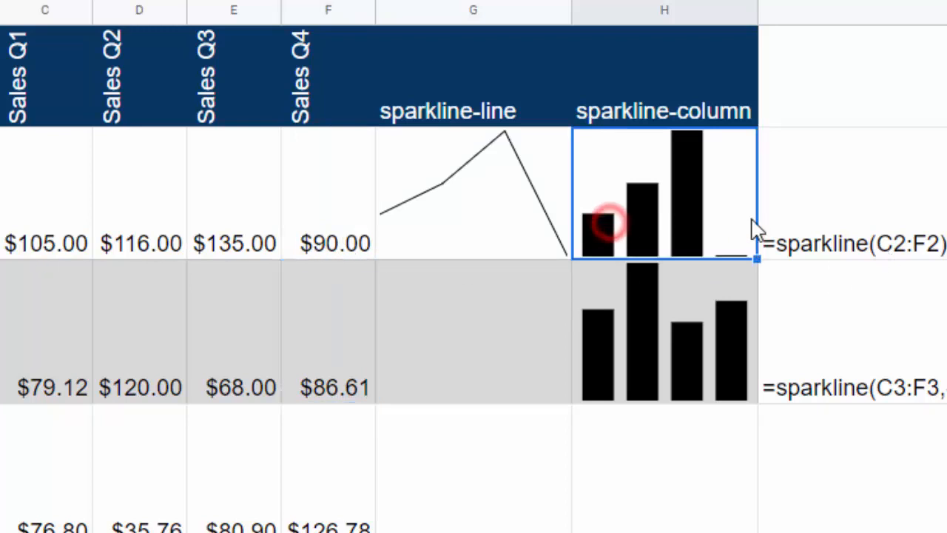
pyautogui.press('F2')
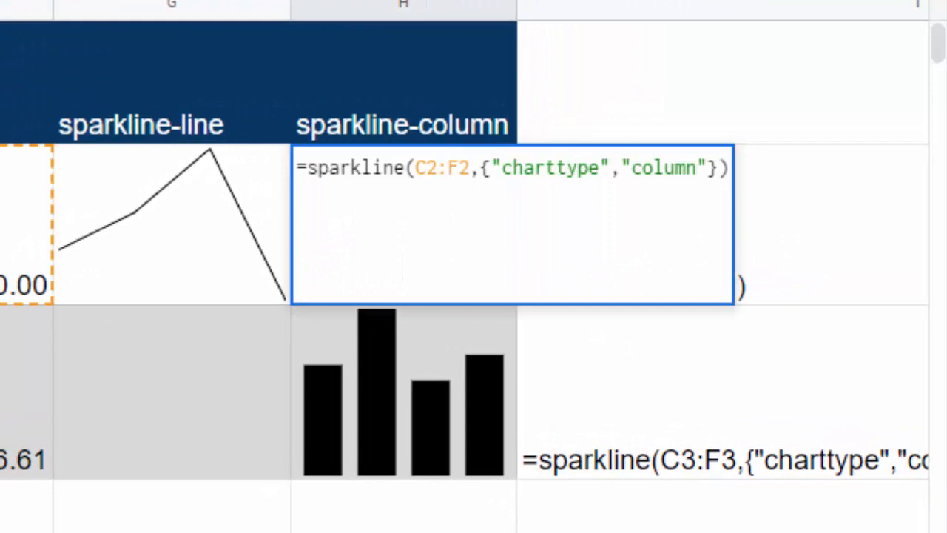
pyautogui.write(';')
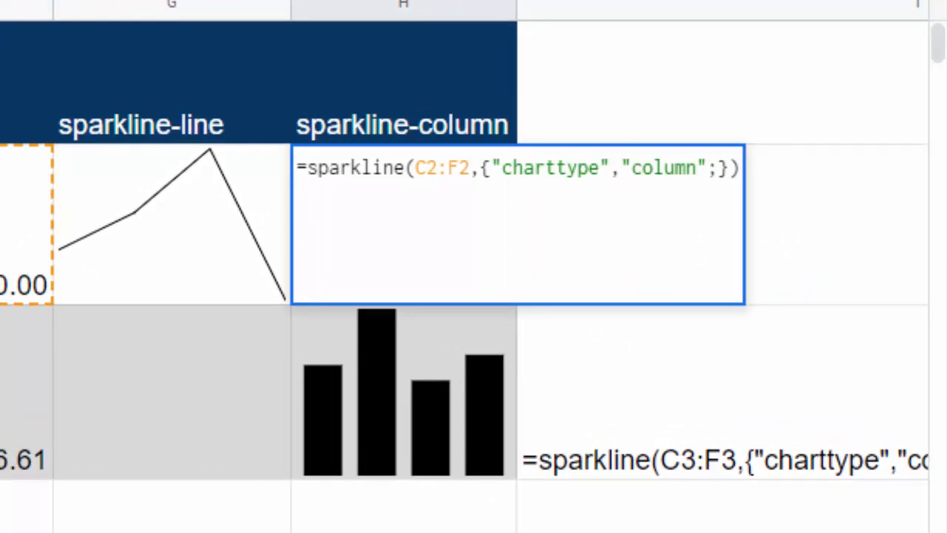
pyautogui.write('"ymin",')
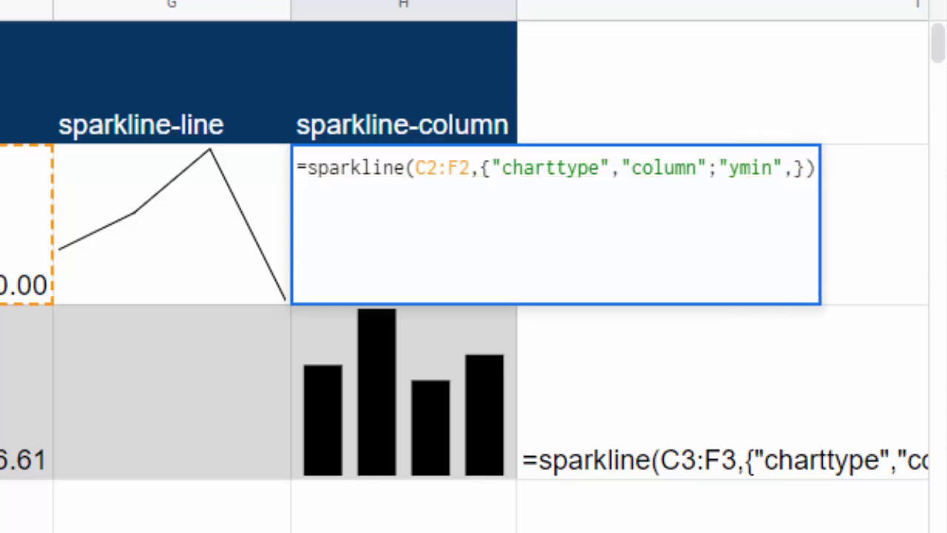
pyautogui.write('0')
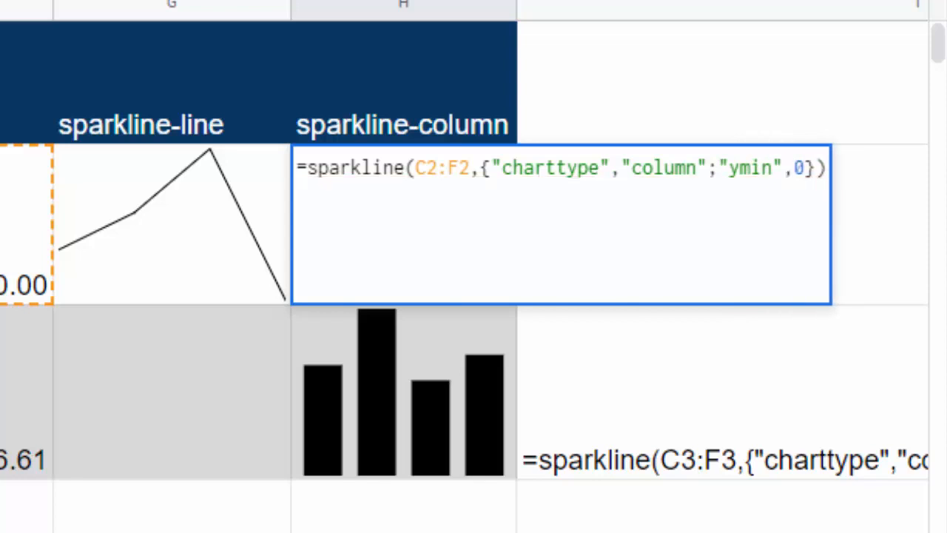
pyautogui.press('Return')
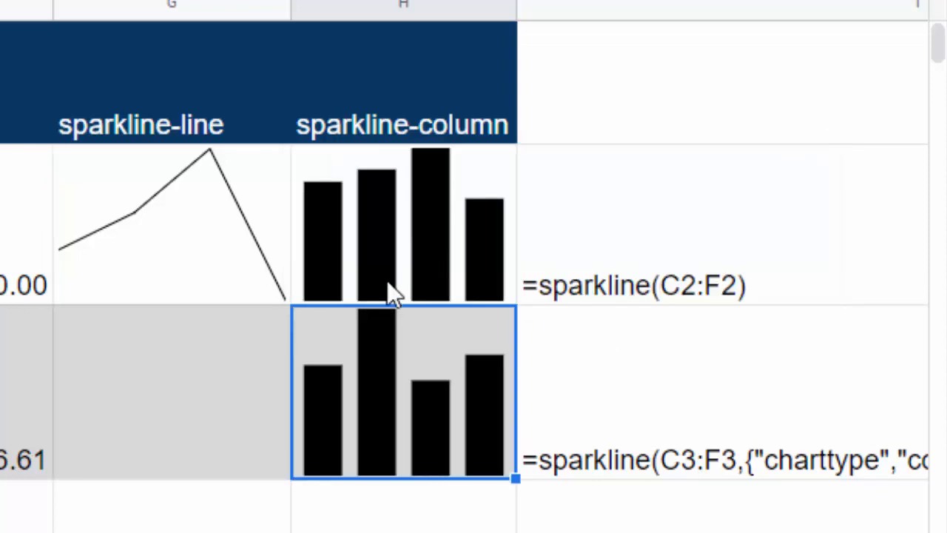
# Change the ymin value in the H2 sparkline formula to 50.
pyautogui.click(473, 283)
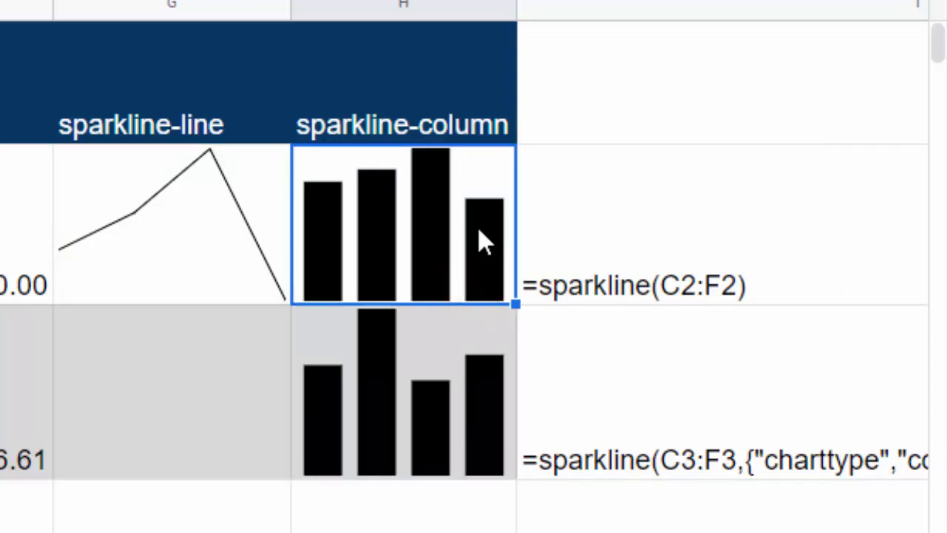
pyautogui.press('Return')
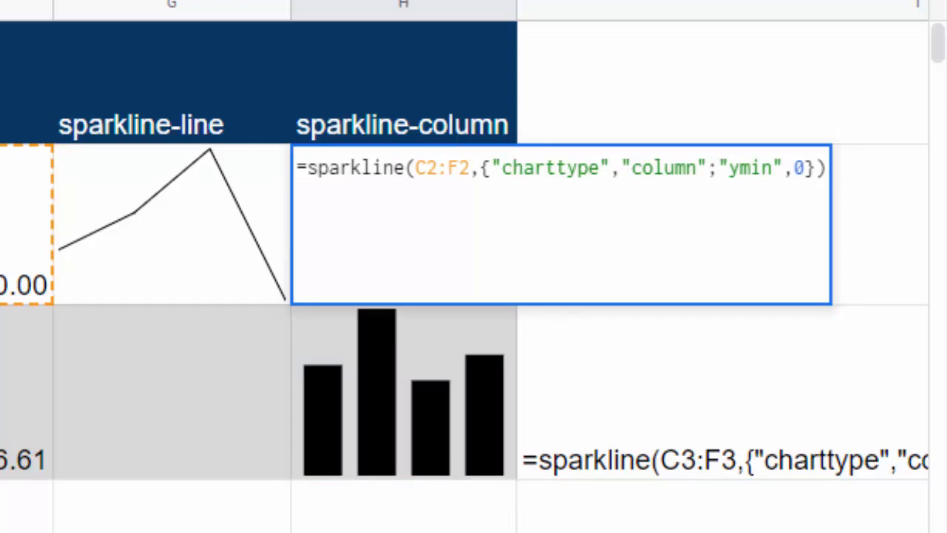
pyautogui.press('BackSpace')
pyautogui.write('50')
pyautogui.press('Return')
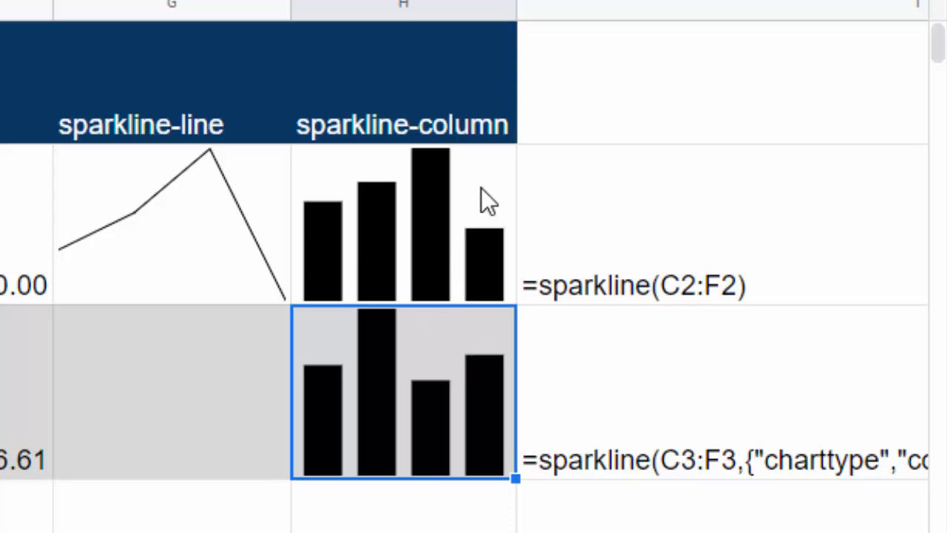
pyautogui.press('Up')
pyautogui.press('Left')
pyautogui.click(438, 258)
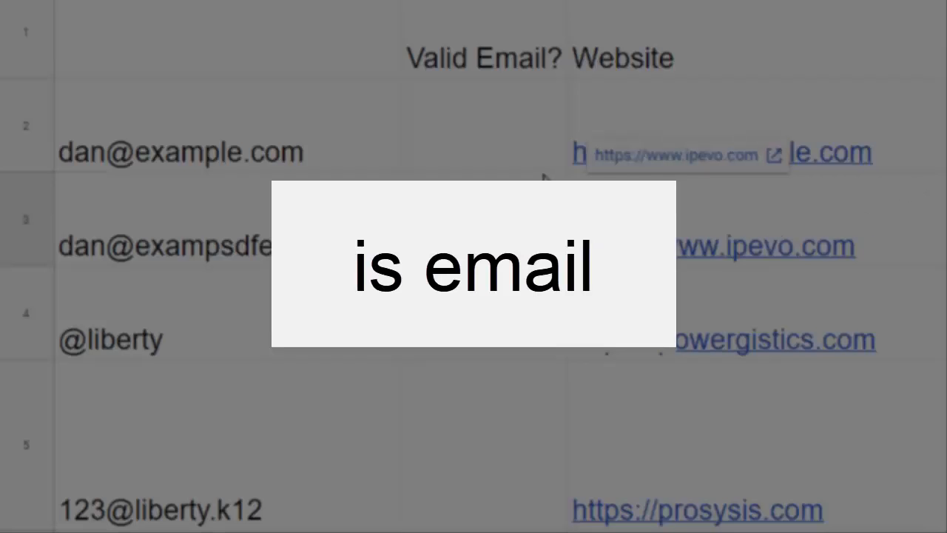
# Enter the formula =isemail(A2) in cell B2 under Valid Email? to check the first address.
pyautogui.click(502, 150)
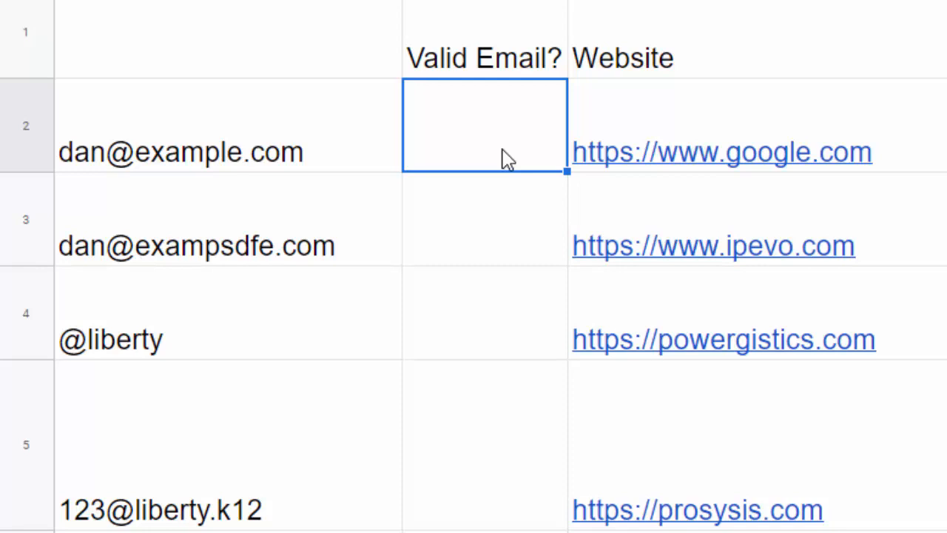
pyautogui.write('=')
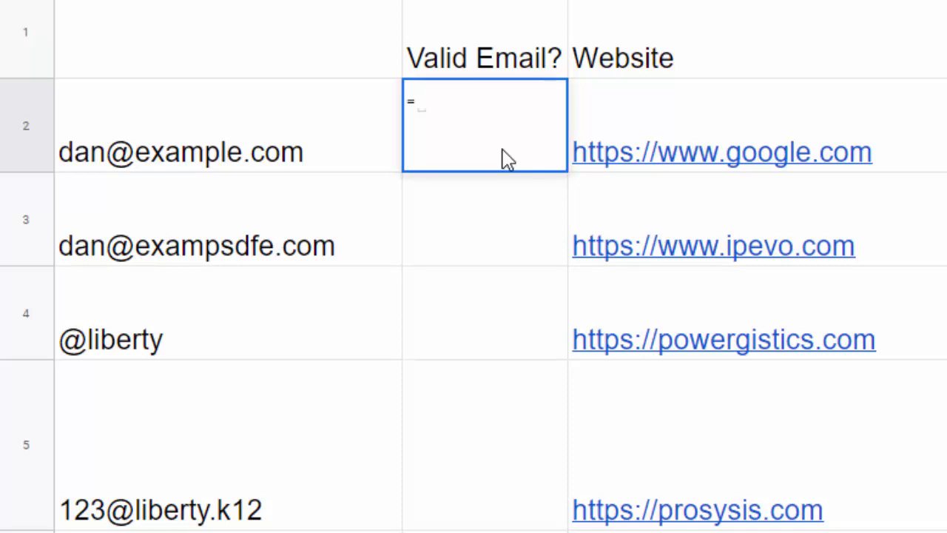
pyautogui.write('isemail(')
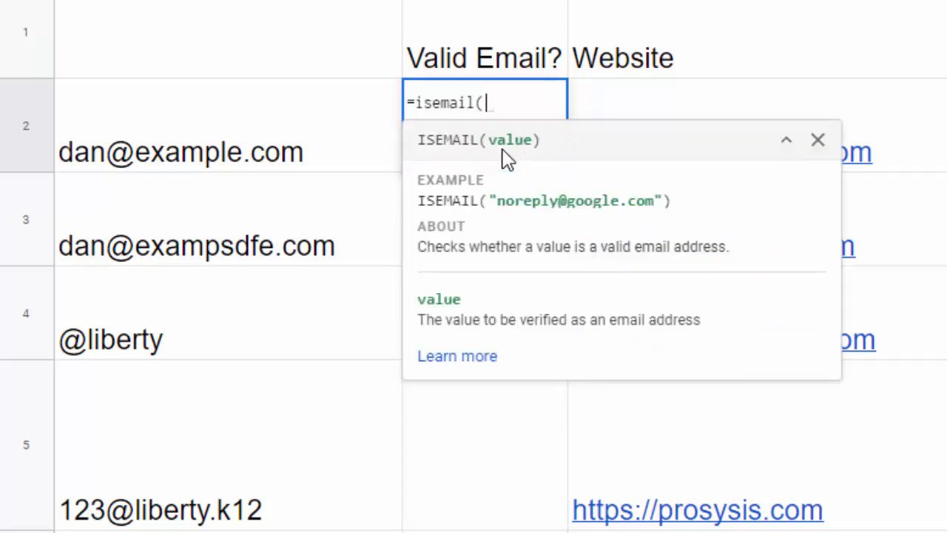
pyautogui.write('A2)')
pyautogui.press('Return')
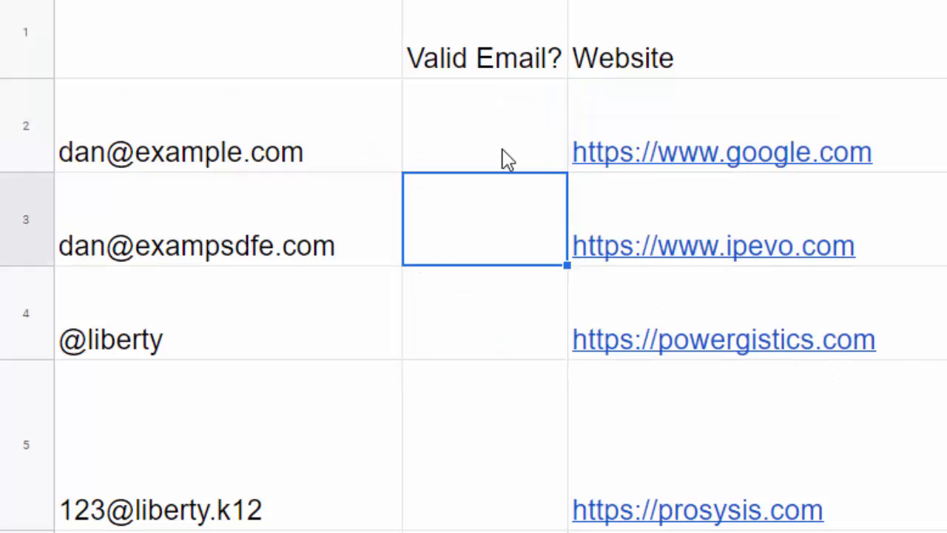
# Copy the ISEMAIL formula from B2 into B3, B4 and B5.
pyautogui.click(515, 152)
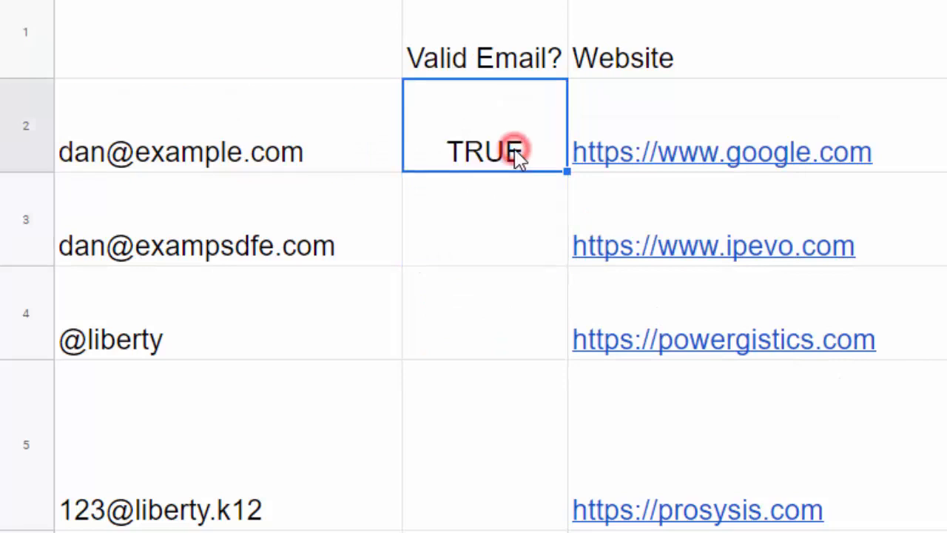
pyautogui.hotkey('ctrl', 'c')
pyautogui.click(490, 213)
pyautogui.hotkey('ctrl', 'v')
pyautogui.click(478, 322)
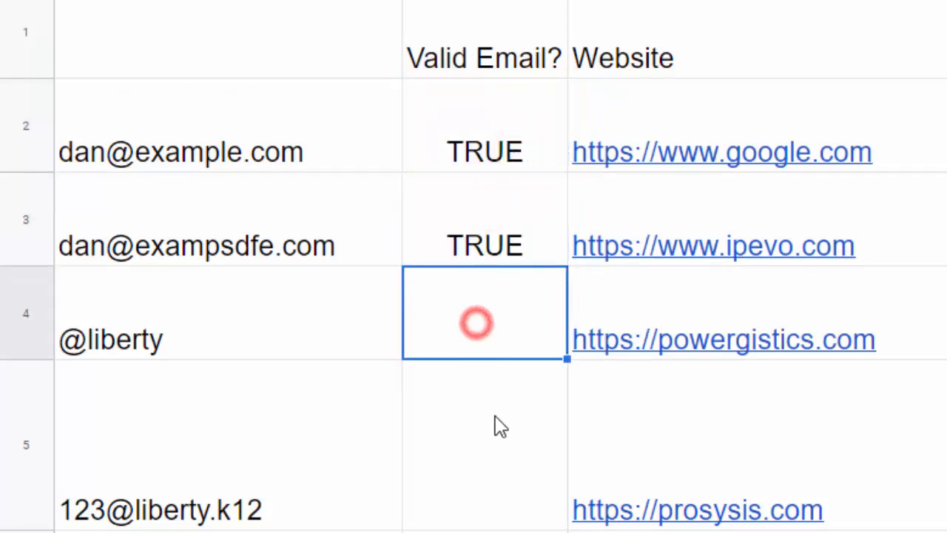
pyautogui.hotkey('ctrl', 'v')
pyautogui.click(488, 446)
pyautogui.hotkey('ctrl', 'v')
# Apply the same copied ISEMAIL check to B6 for the address in row 6.
pyautogui.click(237, 249)
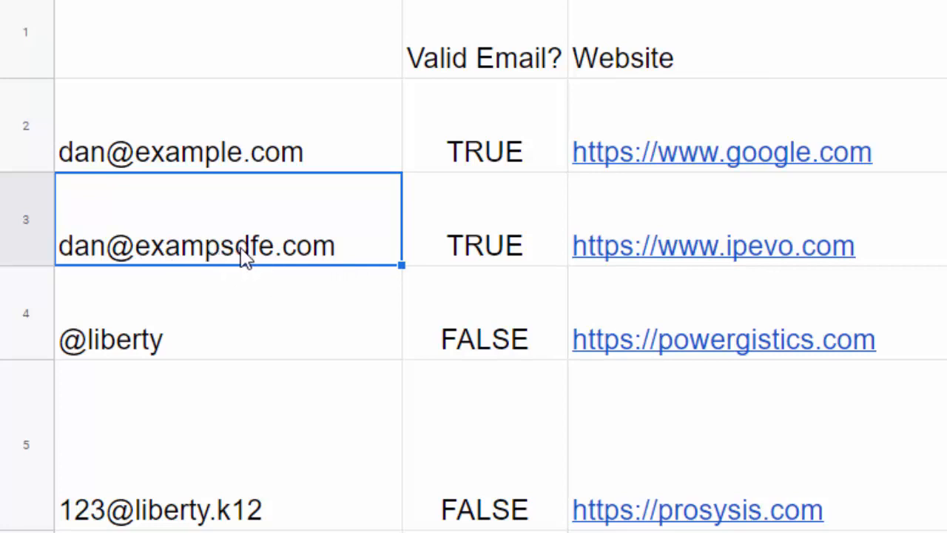
pyautogui.click(195, 346)
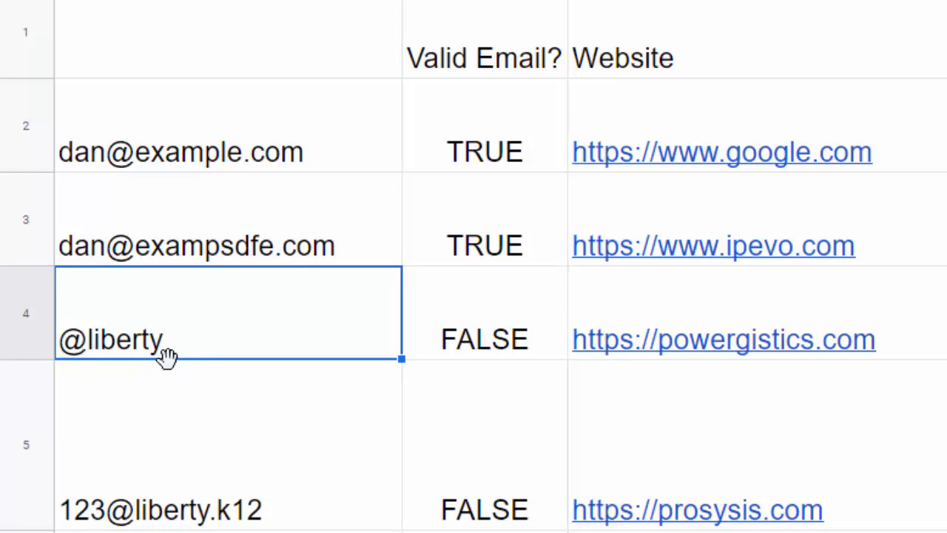
pyautogui.scroll(-2, 400, 408)
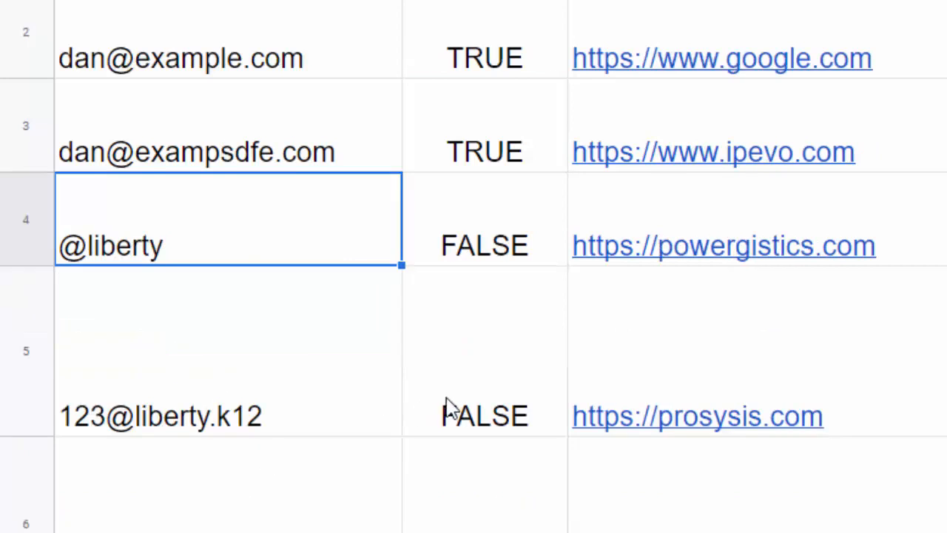
pyautogui.click(444, 463)
pyautogui.hotkey('ctrl', 'v')
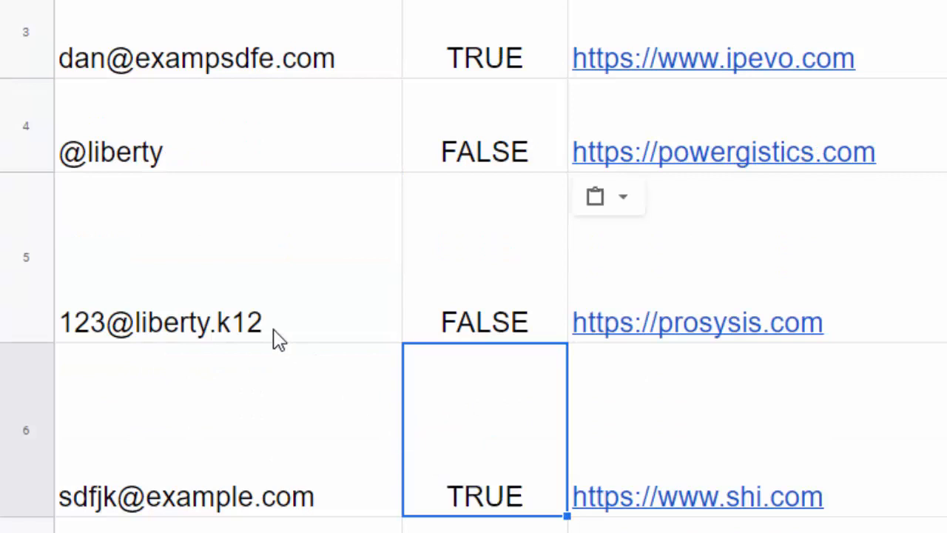
# Append .co to the end of the e-mail address in A5.
pyautogui.click(311, 335)
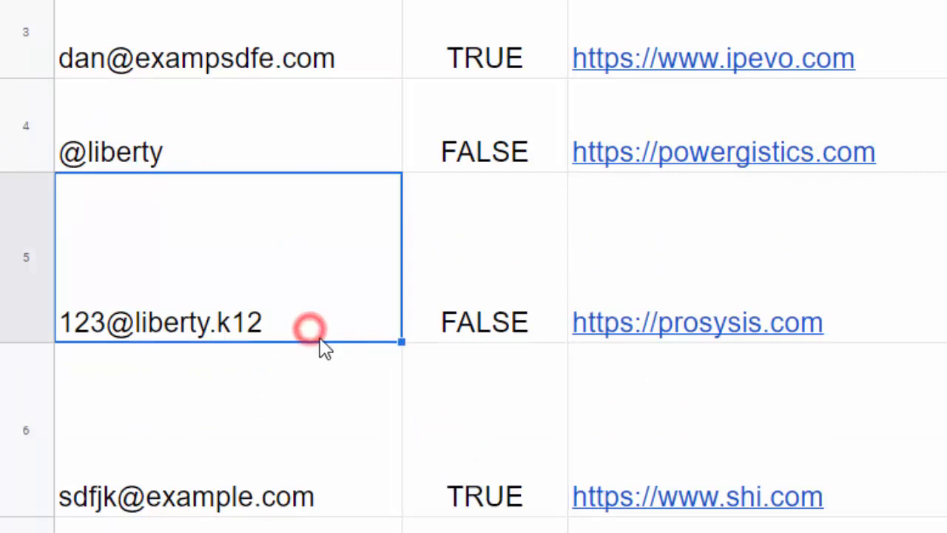
pyautogui.doubleClick(268, 334)
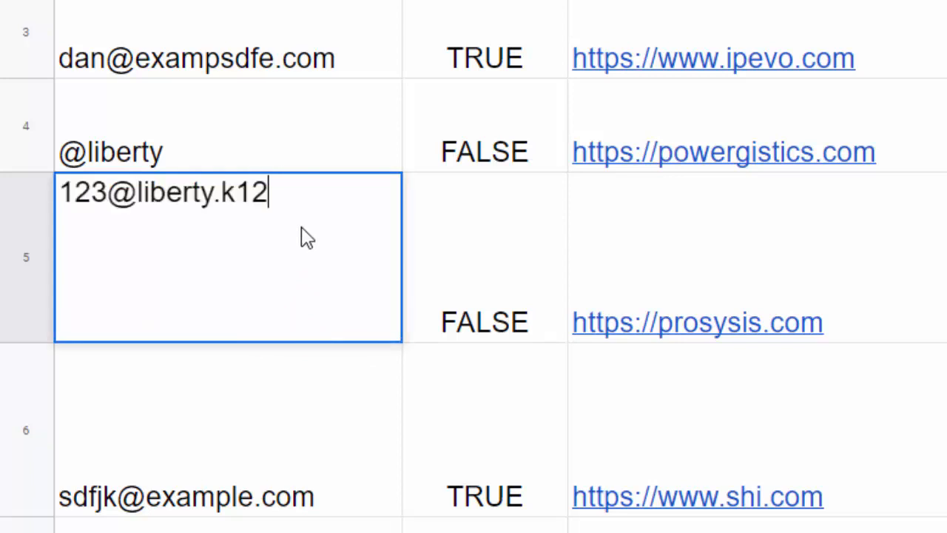
pyautogui.write('.co')
pyautogui.press('Return')
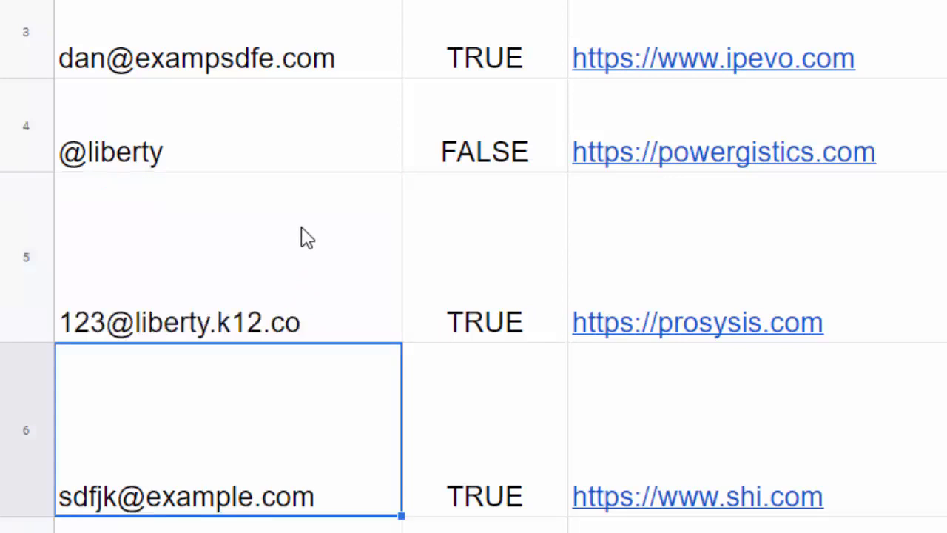
# Remove the .co ending from the e-mail address in A5.
pyautogui.press('Up')
pyautogui.doubleClick(317, 234)
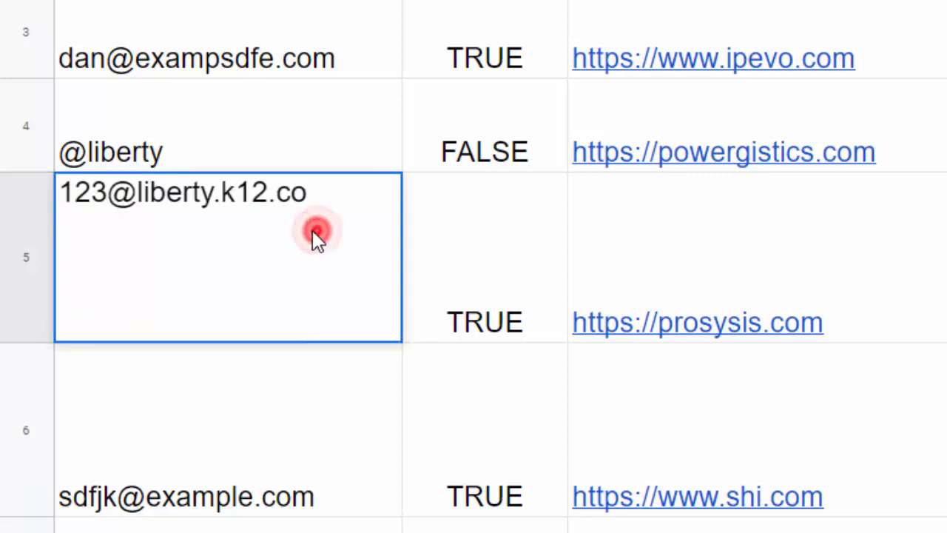
pyautogui.press('BackSpace')
pyautogui.press('BackSpace')
pyautogui.press('BackSpace')
pyautogui.press('Return')
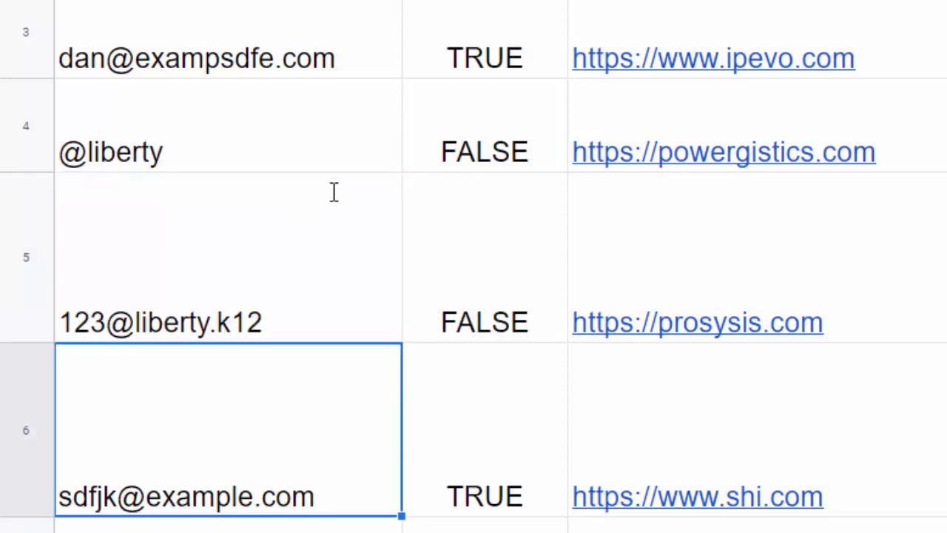
# Insert a checkbox in B2 to represent its ISEMAIL result.
pyautogui.scroll(2, 514, 504)
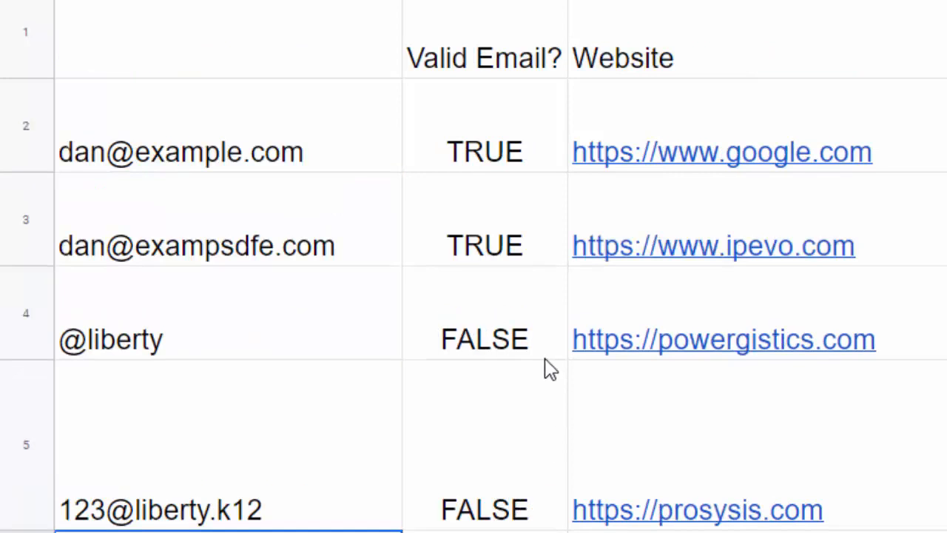
pyautogui.click(483, 153)
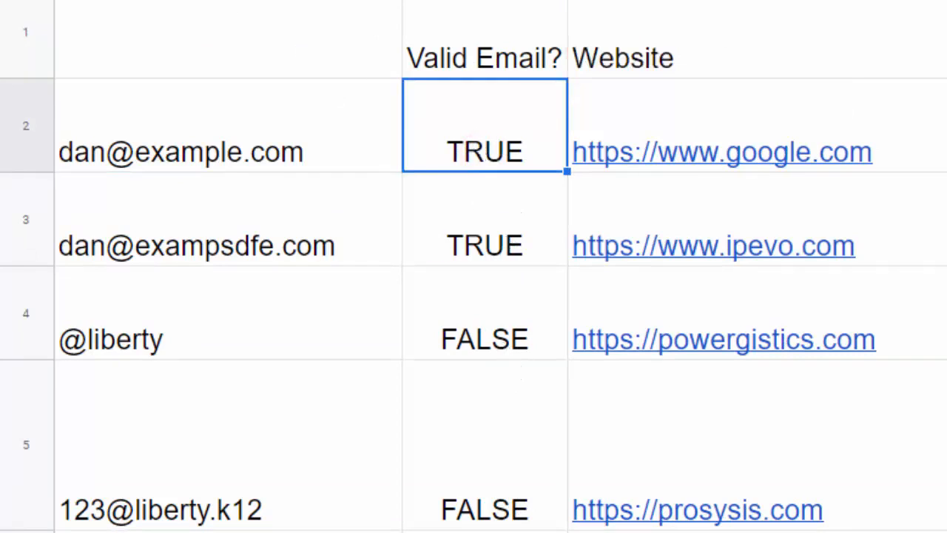
pyautogui.click(243, 0)
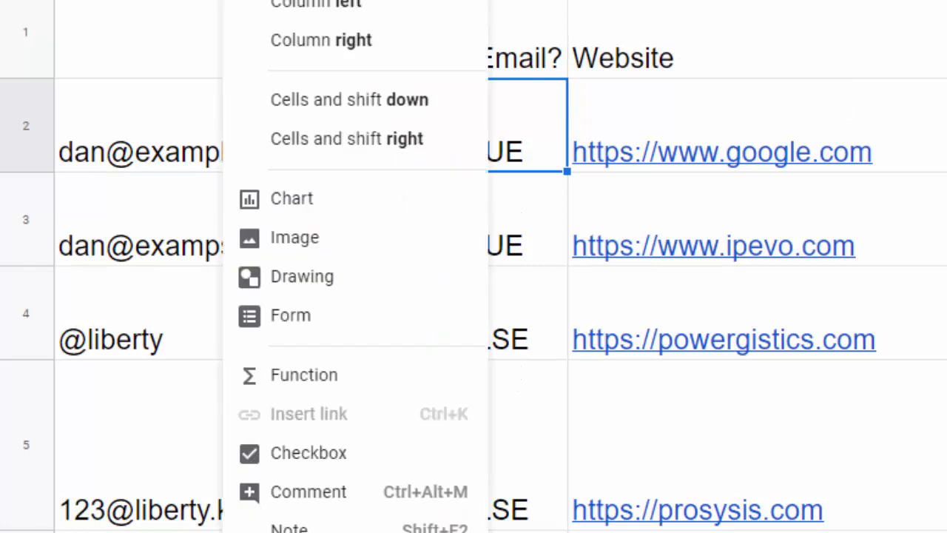
pyautogui.click(374, 462)
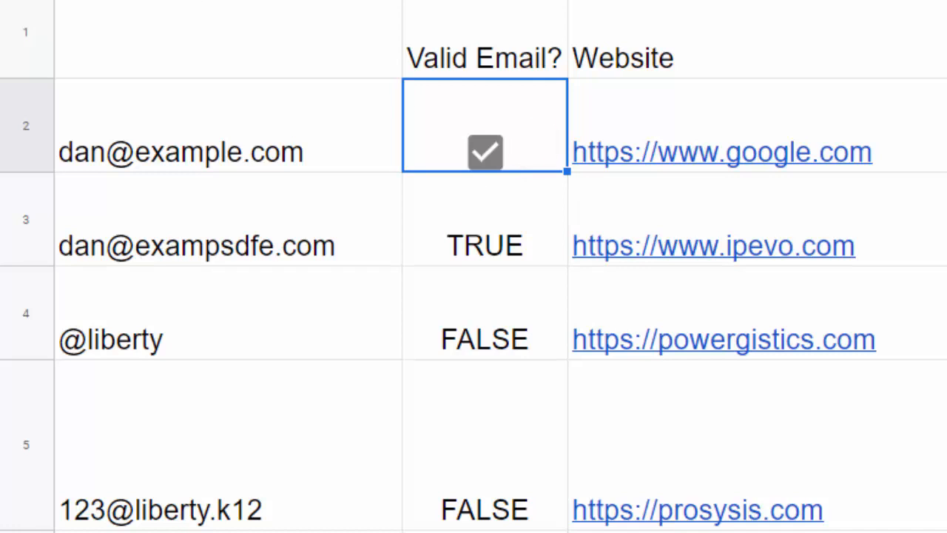
# Copy the checkbox cell B2 into B3 through B7 so the whole Valid Email? column uses checkboxes.
pyautogui.hotkey('ctrl', 'c')
pyautogui.scroll(-3, 483, 227)
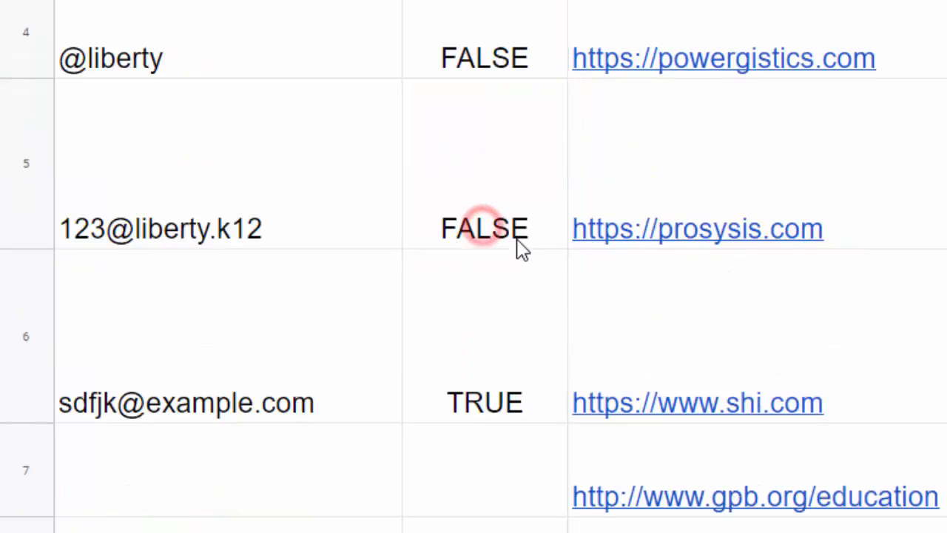
pyautogui.click(514, 448)
pyautogui.hotkey('ctrl', 'v')
pyautogui.click(512, 383)
pyautogui.hotkey('ctrl', 'v')
pyautogui.click(493, 203)
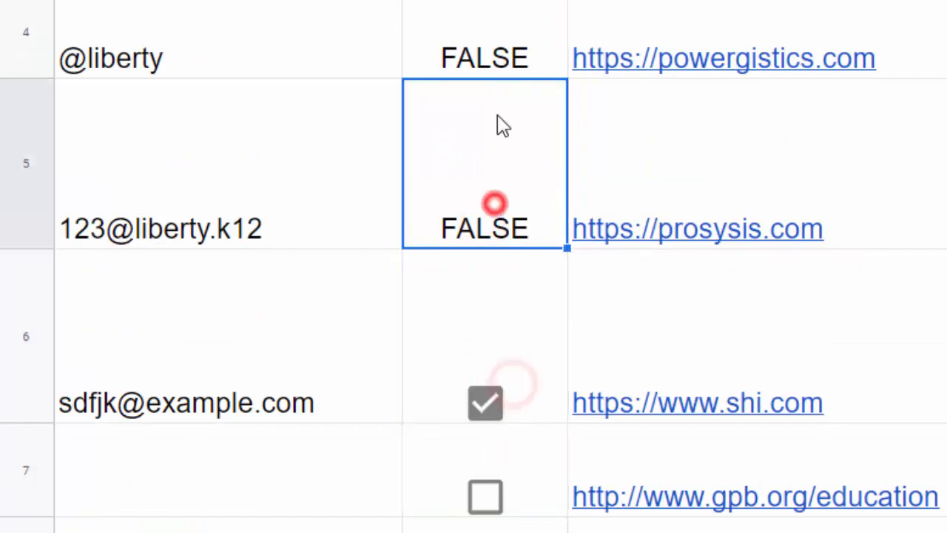
pyautogui.hotkey('ctrl', 'v')
pyautogui.click(488, 37)
pyautogui.hotkey('ctrl', 'v')
pyautogui.scroll(2, 511, 133)
pyautogui.click(518, 134)
pyautogui.hotkey('ctrl', 'v')
pyautogui.scroll(1, 547, 203)
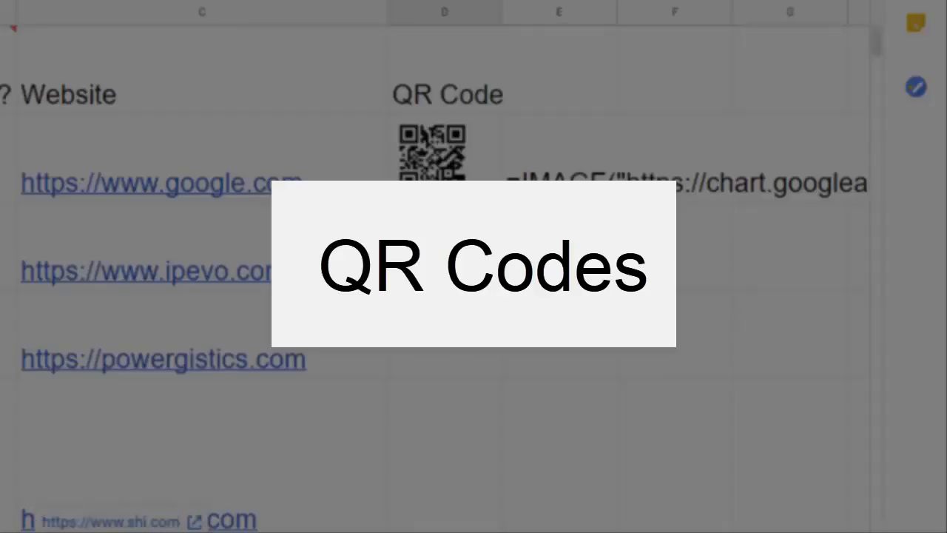
# Examine the full QR code IMAGE formula text in E2 and the website cell C2 that it references.
pyautogui.hscroll(3, 444, 266)
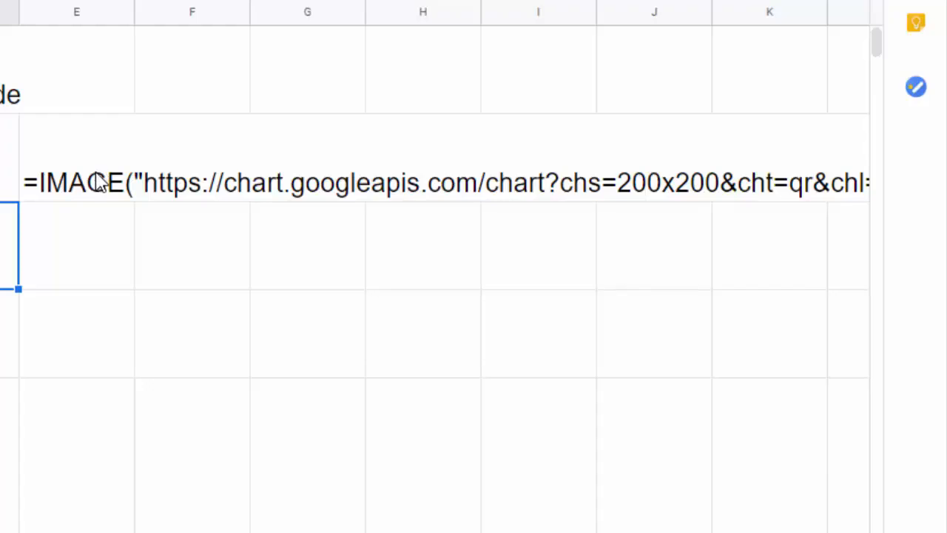
pyautogui.click(95, 173)
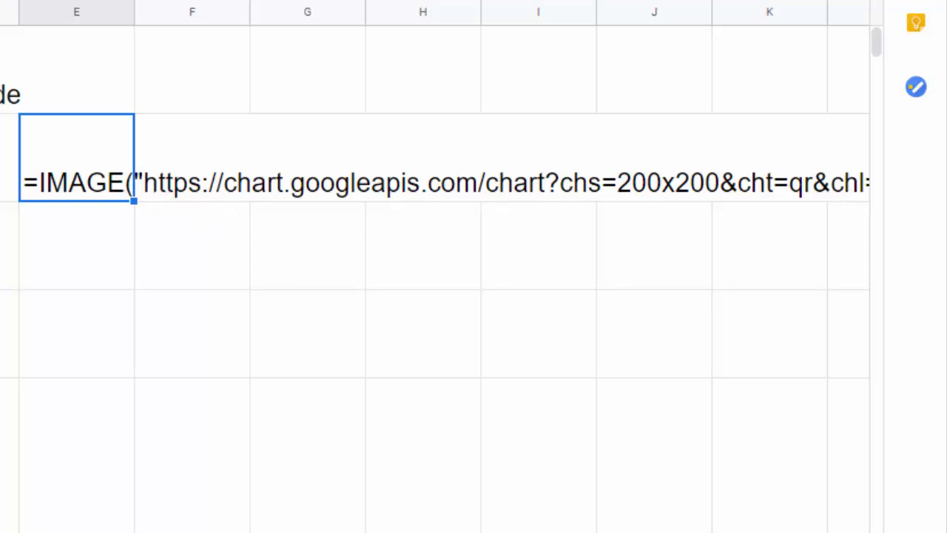
pyautogui.hscroll(5, 444, 266)
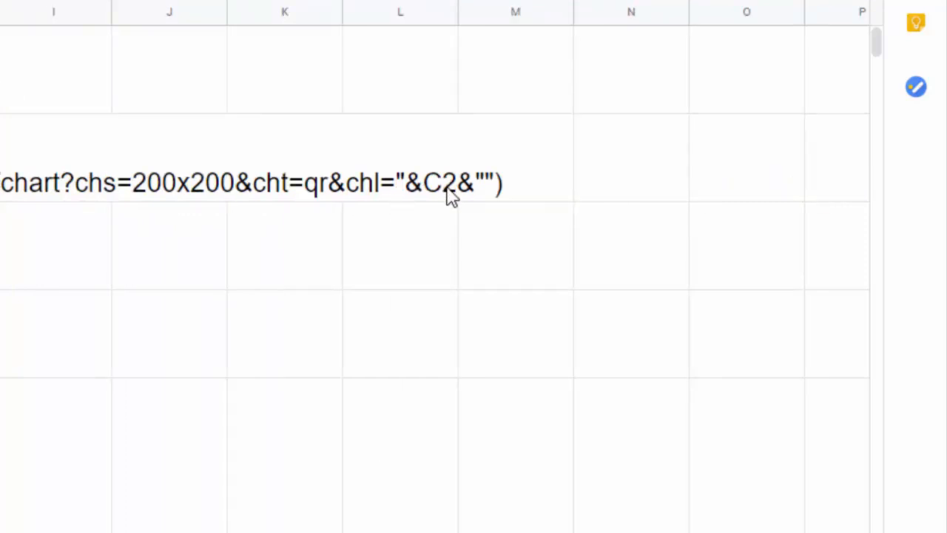
pyautogui.moveTo(356, 528); pyautogui.dragTo(239, 490)
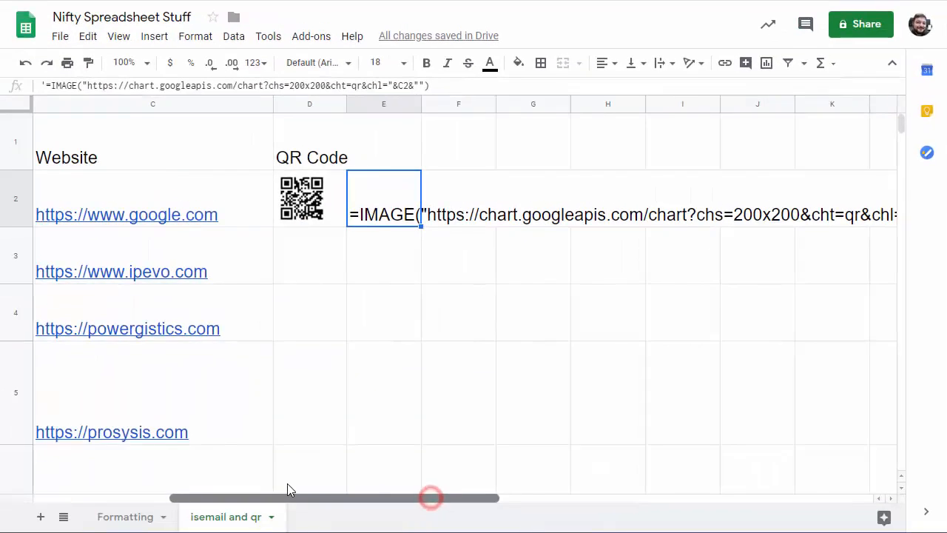
pyautogui.click(350, 214)
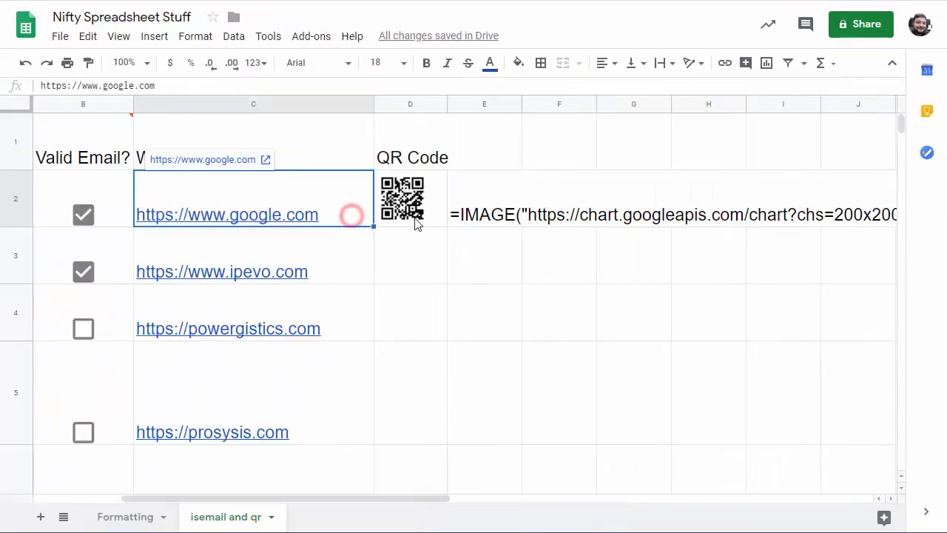
# Copy the QR code formula from D2 into D3 and check its website cell reference.
pyautogui.click(415, 218)
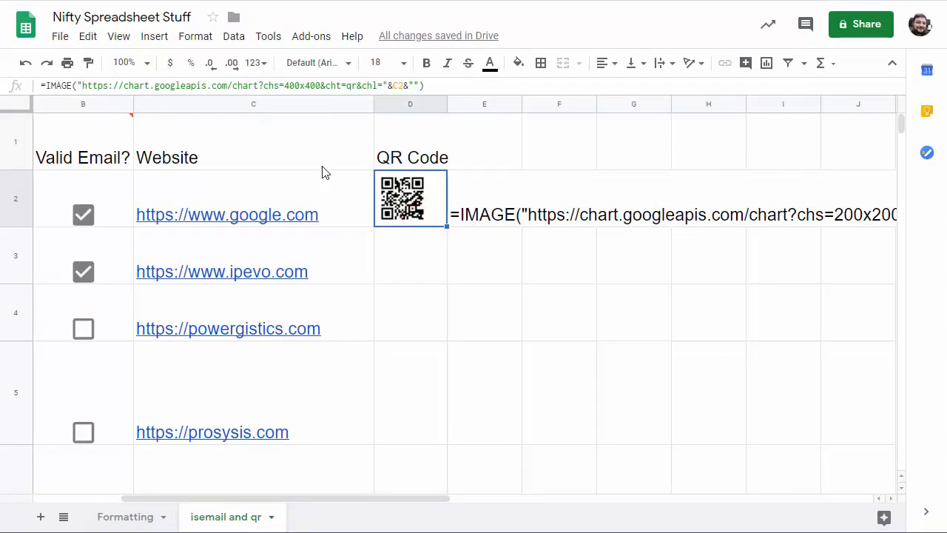
pyautogui.hotkey('ctrl', 'c')
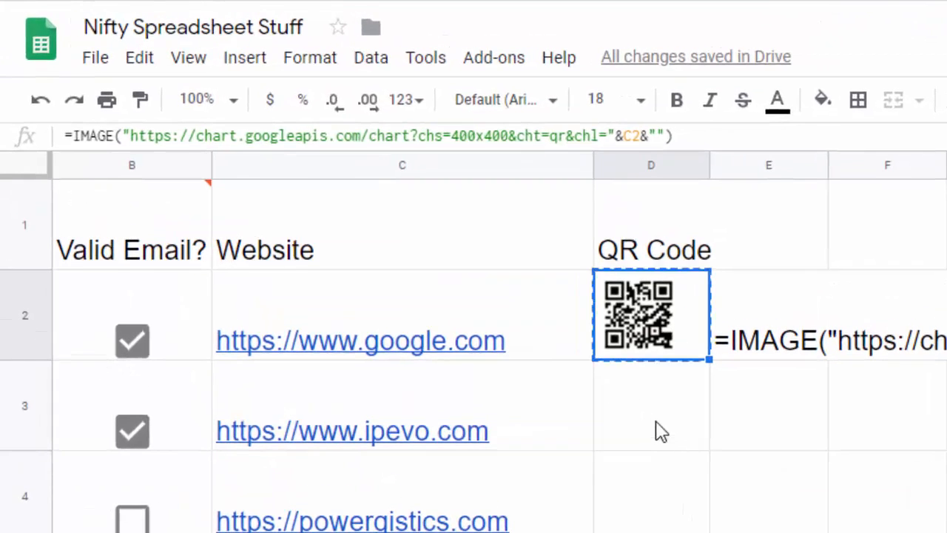
pyautogui.click(657, 420)
pyautogui.hotkey('ctrl', 'v')
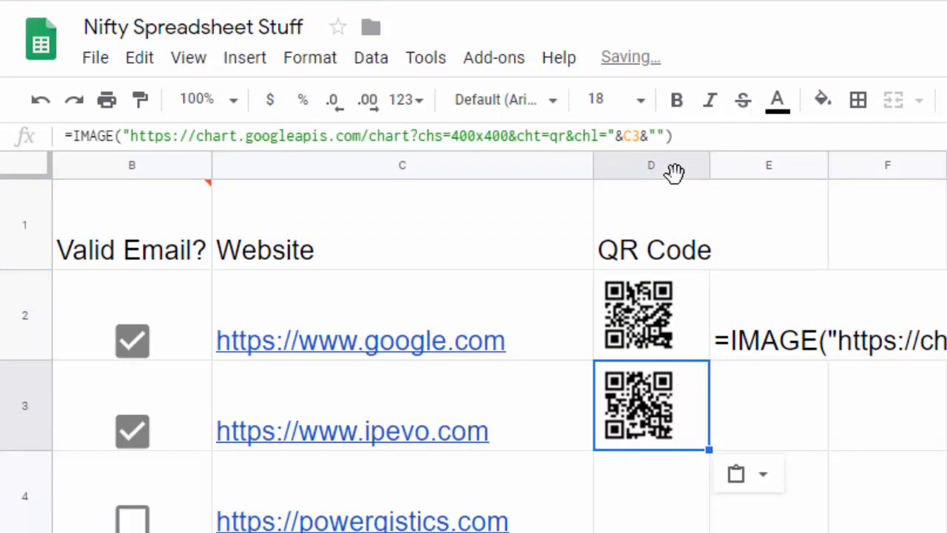
pyautogui.click(633, 136)
pyautogui.press('Return')
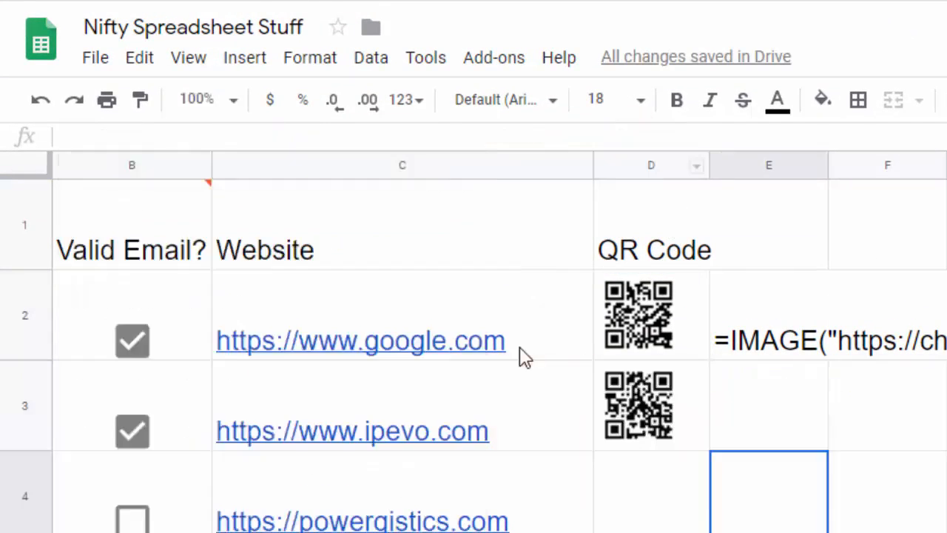
# Paste the QR code formula into F4 and change its website reference to C4.
pyautogui.click(917, 517)
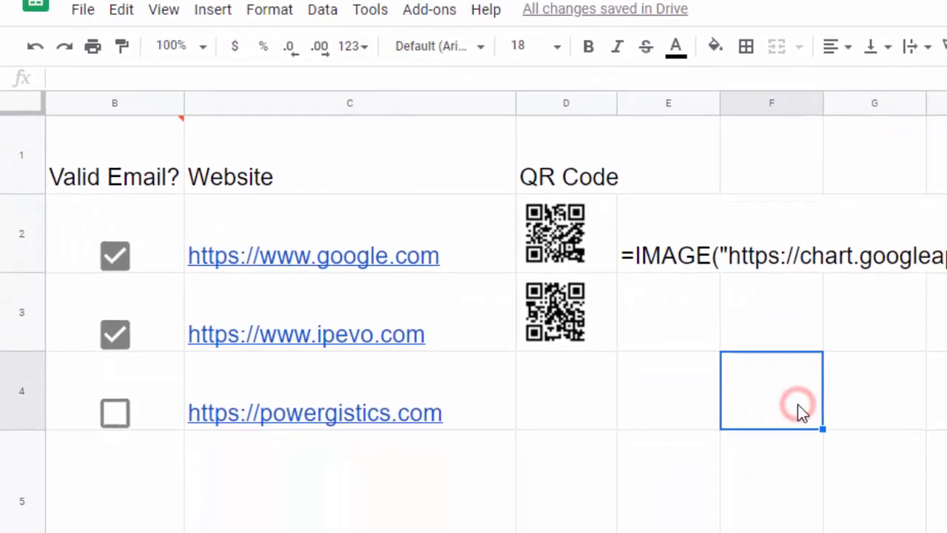
pyautogui.hotkey('ctrl', 'v')
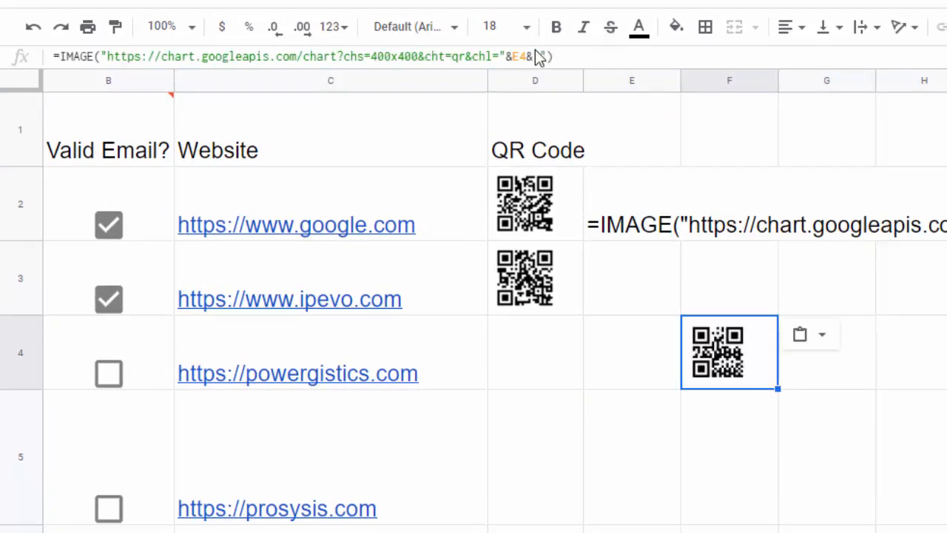
pyautogui.doubleClick(524, 56)
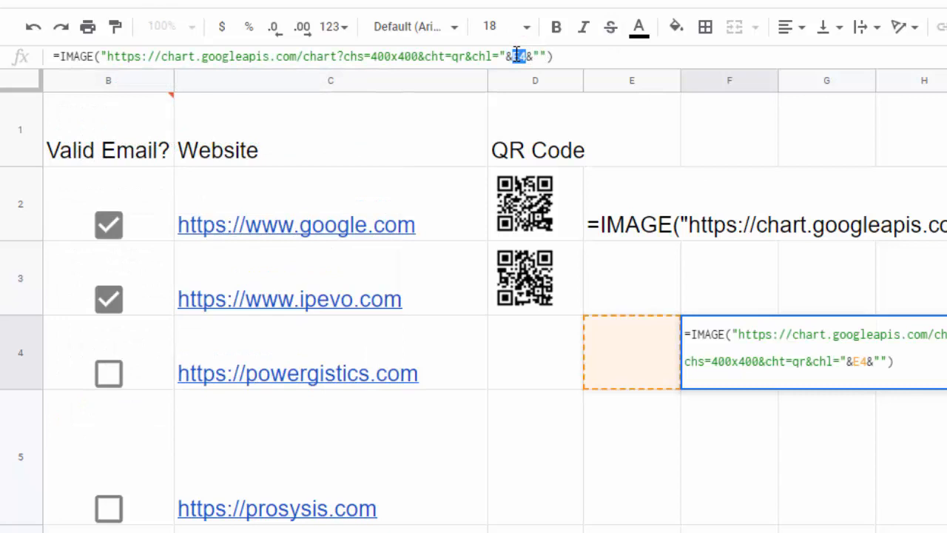
pyautogui.press('BackSpace')
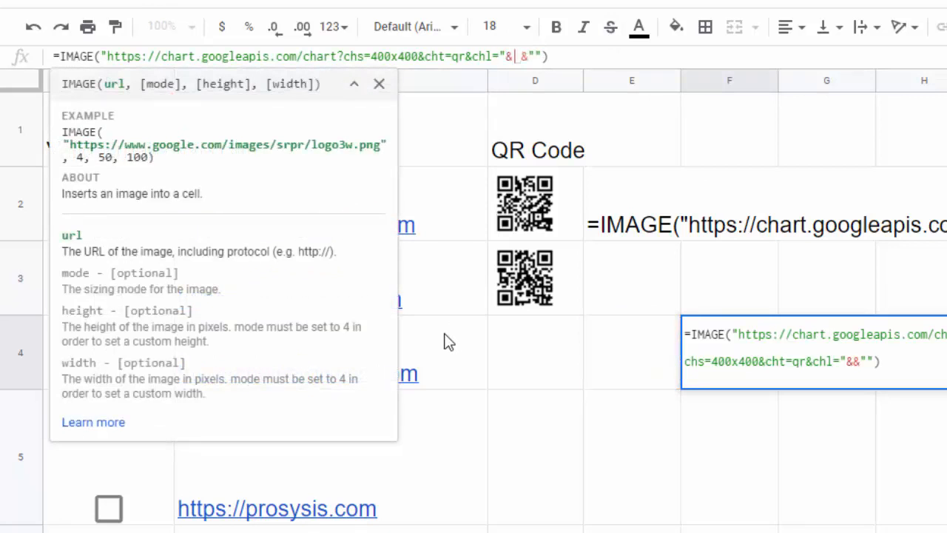
pyautogui.write('C4')
pyautogui.press('Return')
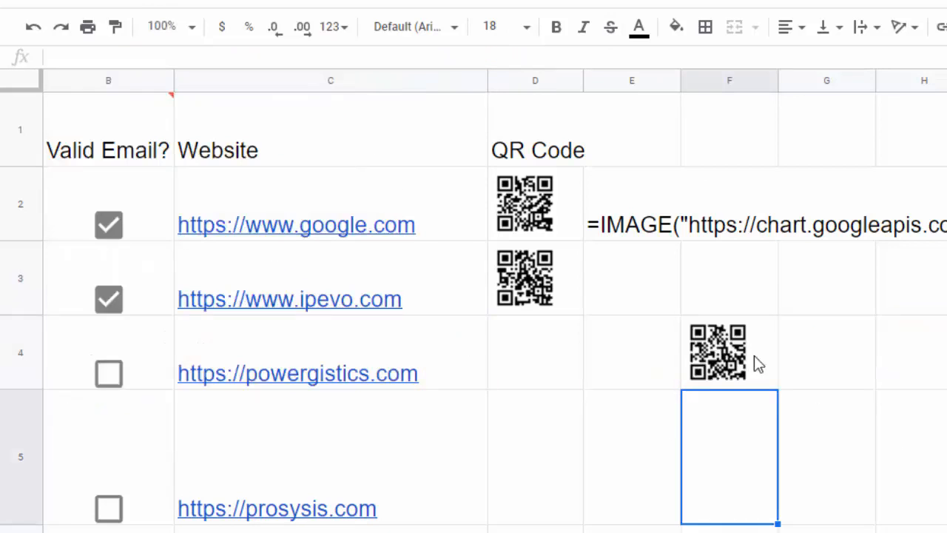
# Move the powergistics.com QR code from F4 to D4, beside its website link.
pyautogui.click(473, 353)
pyautogui.click(763, 361)
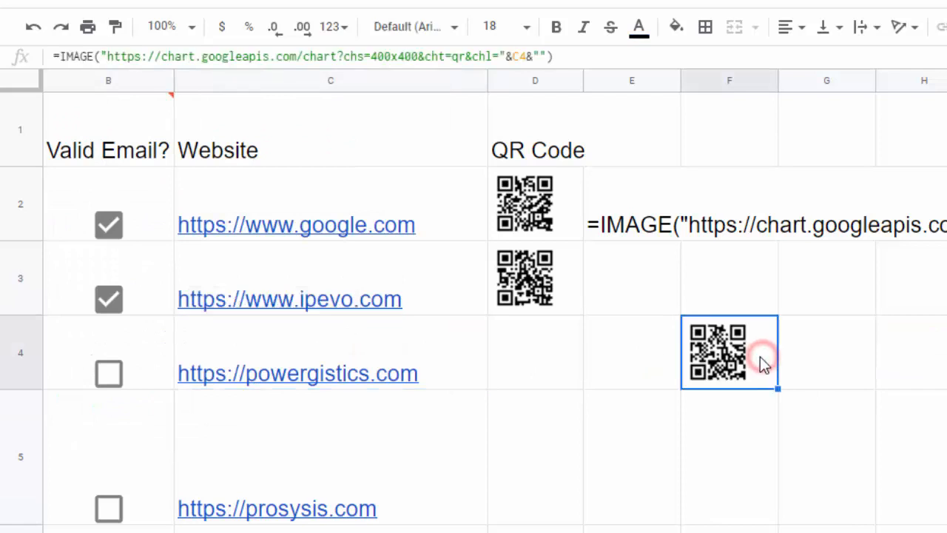
pyautogui.moveTo(744, 313); pyautogui.dragTo(518, 325)
# Enlarge the google.com QR code in D2 by making row 2 taller and column D slightly wider.
pyautogui.click(577, 209)
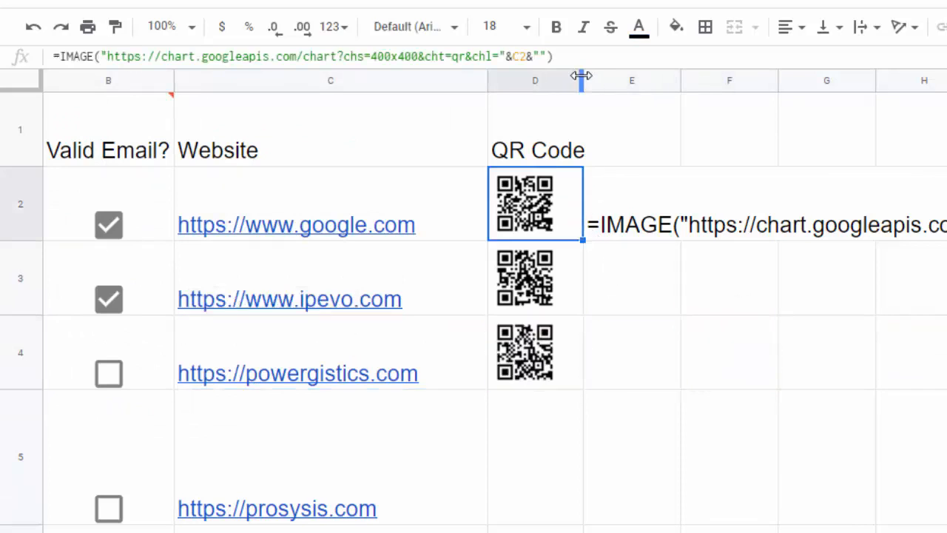
pyautogui.moveTo(29, 240); pyautogui.dragTo(20, 289)
pyautogui.moveTo(583, 80); pyautogui.dragTo(597, 80)
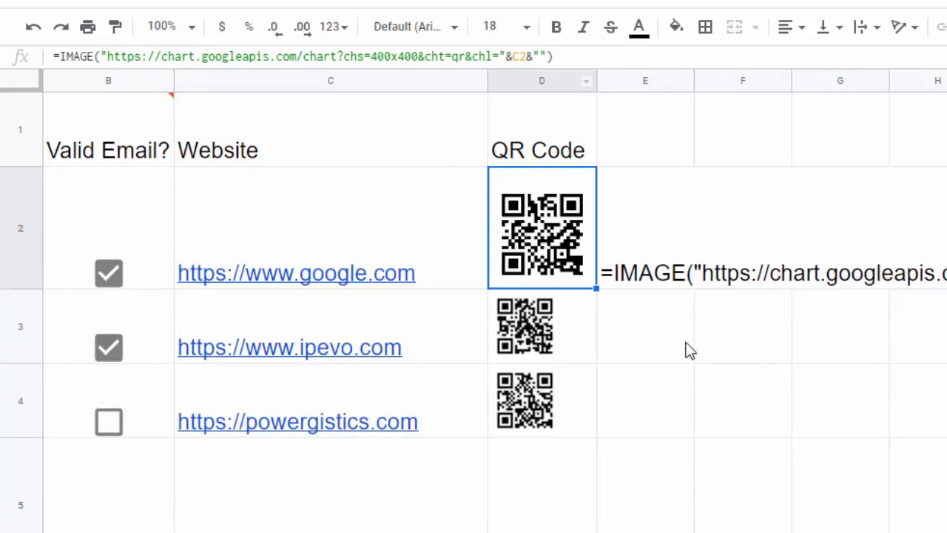
pyautogui.click(668, 345)
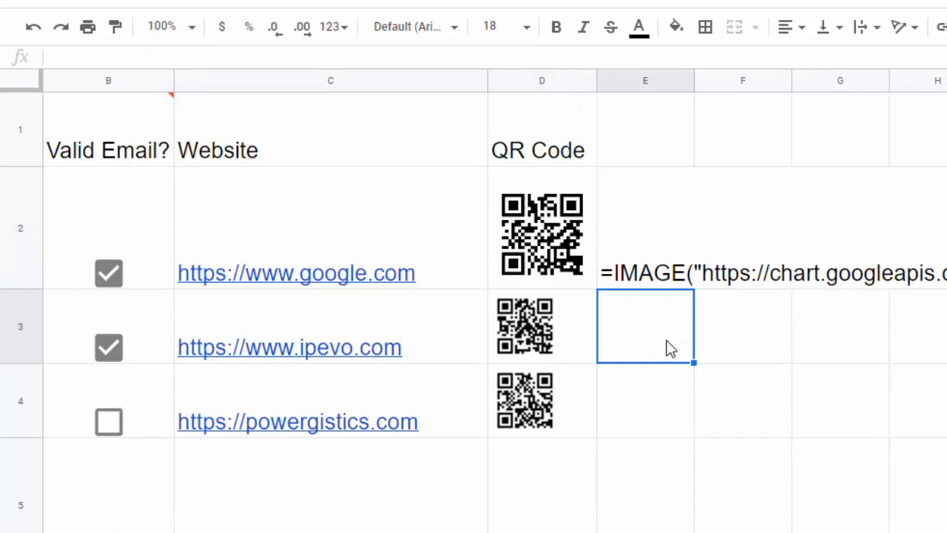
# Copy the QR code in D2 and paste it as values only into E2, replacing the formula text.
pyautogui.click(585, 222)
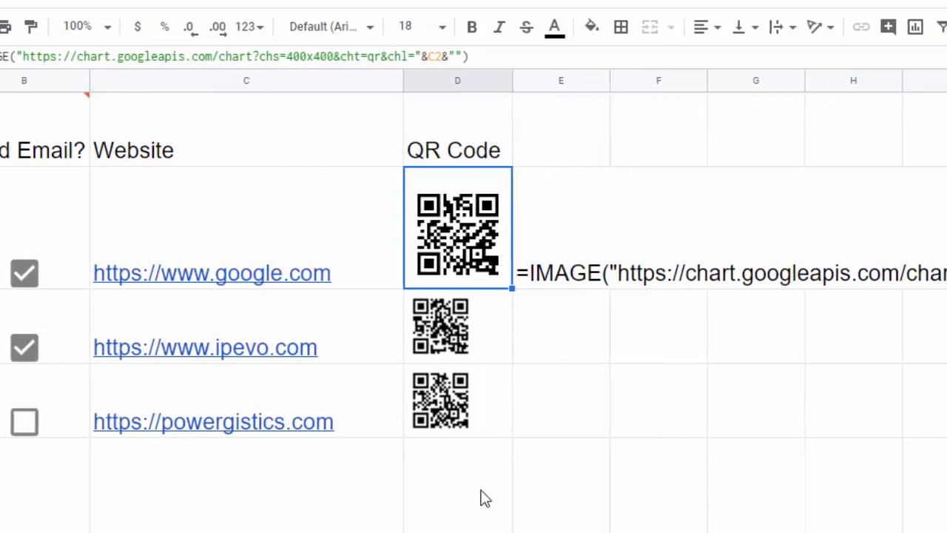
pyautogui.rightClick(383, 261)
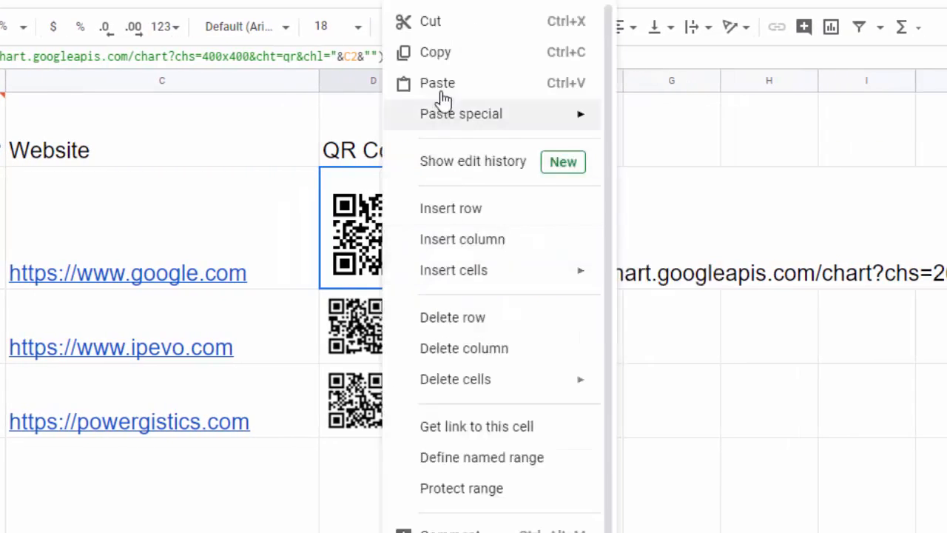
pyautogui.click(447, 62)
pyautogui.rightClick(500, 261)
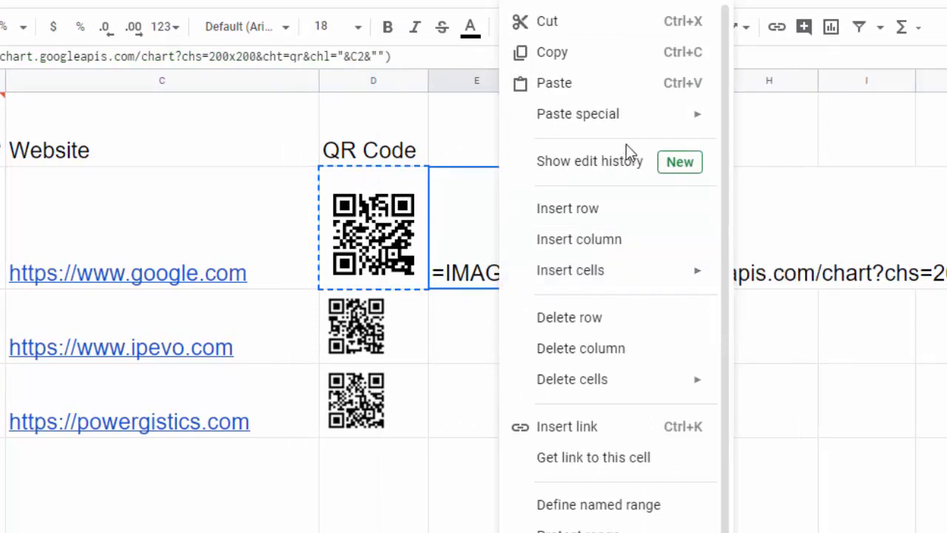
pyautogui.moveTo(609, 118)
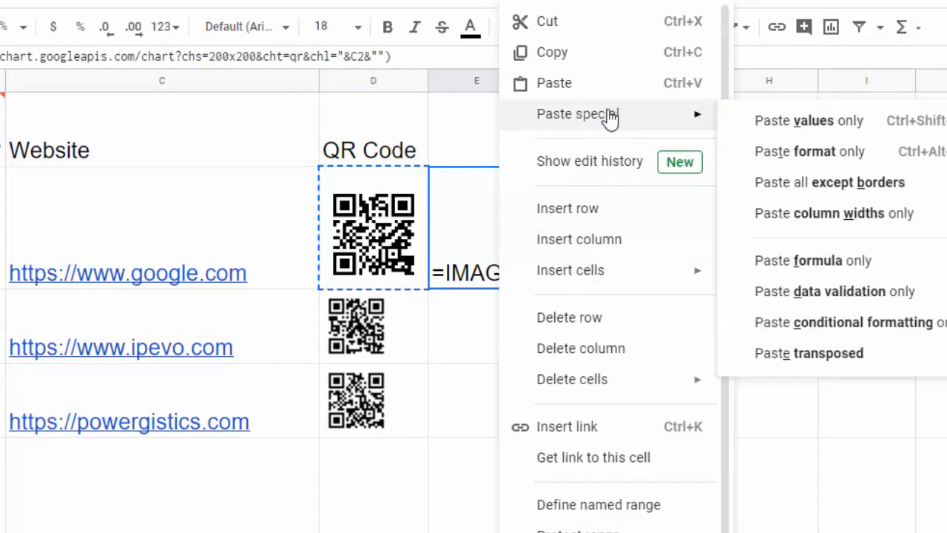
pyautogui.click(848, 121)
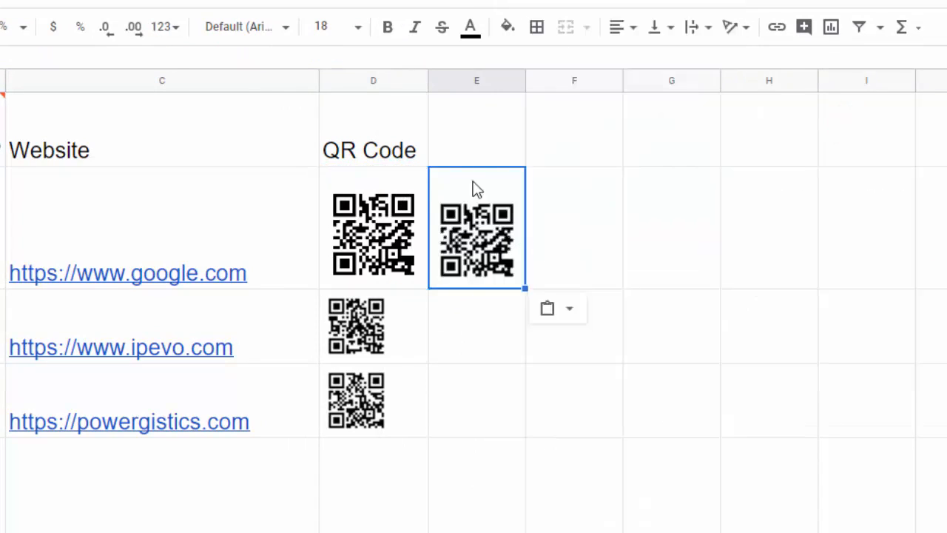
# Clear the website link in C2 to compare the QR codes in D2 and E2, and undo the deletion.
pyautogui.click(343, 206)
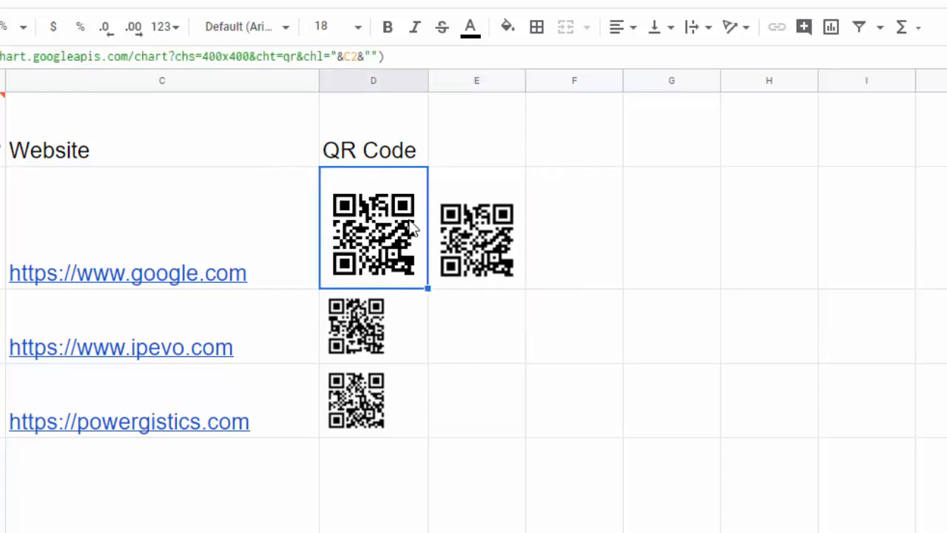
pyautogui.click(227, 211)
pyautogui.press('Delete')
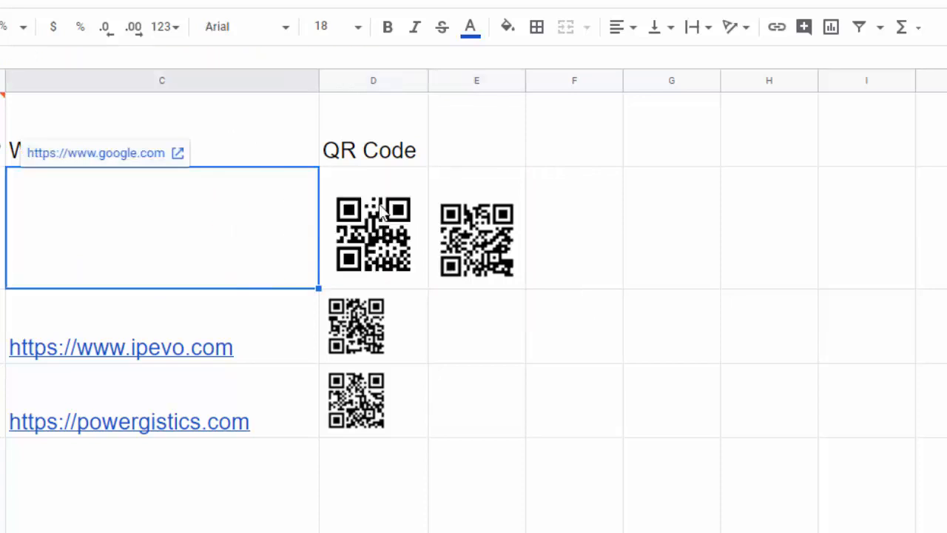
pyautogui.click(368, 250)
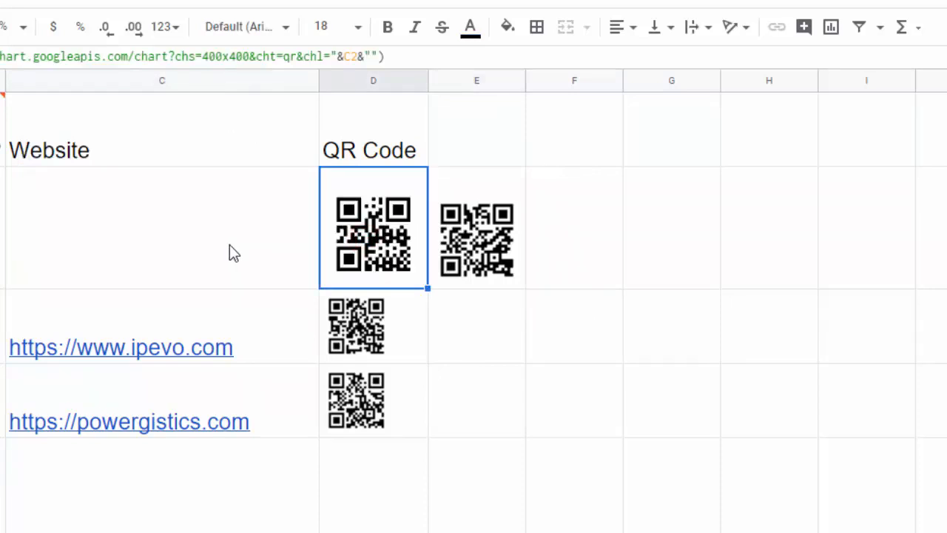
pyautogui.click(230, 247)
pyautogui.click(494, 263)
pyautogui.hotkey('ctrl', 'z')
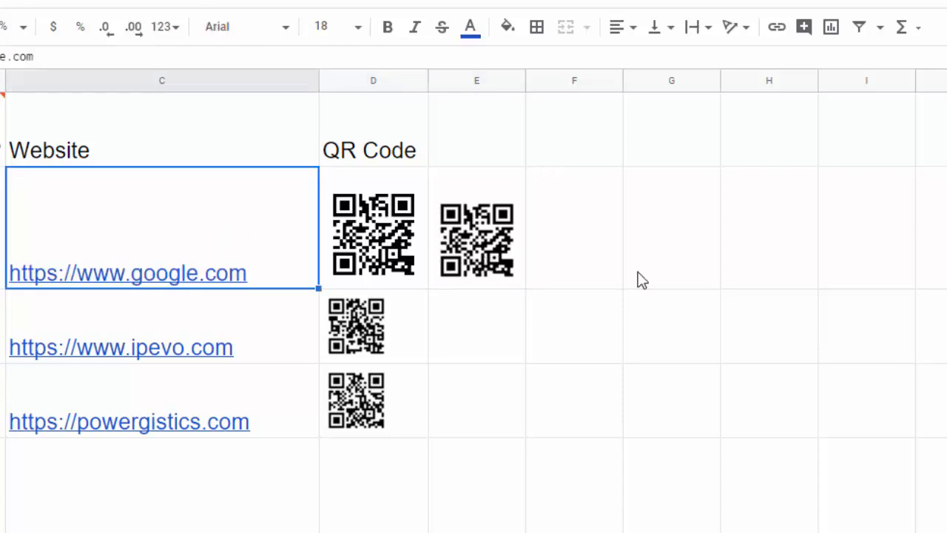
pyautogui.click(638, 275)
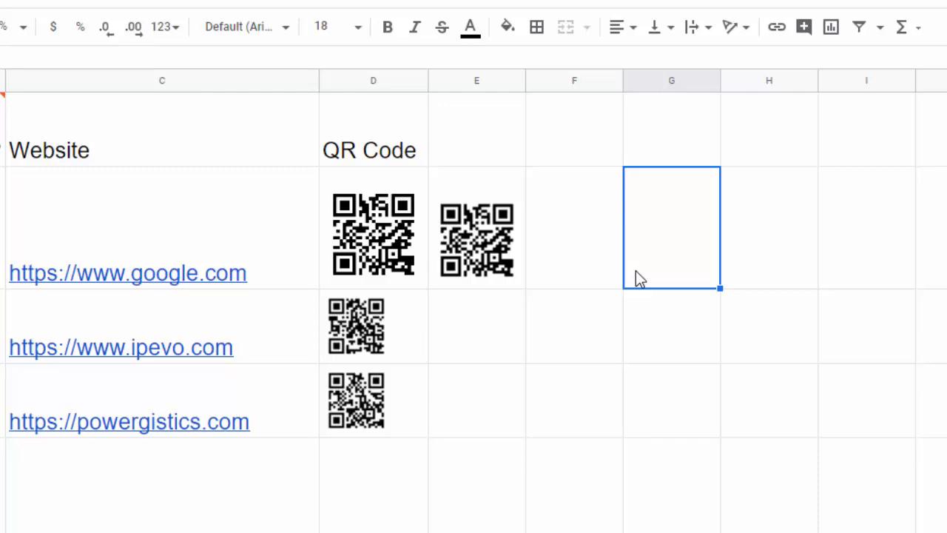
# Copy the values-only QR code from E2 and paste it into the blank page.
pyautogui.rightClick(481, 233)
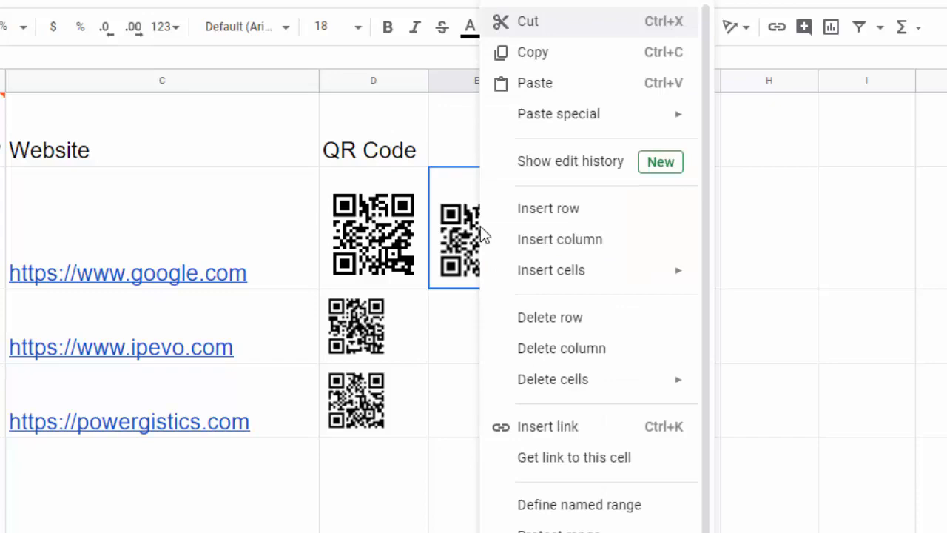
pyautogui.click(555, 53)
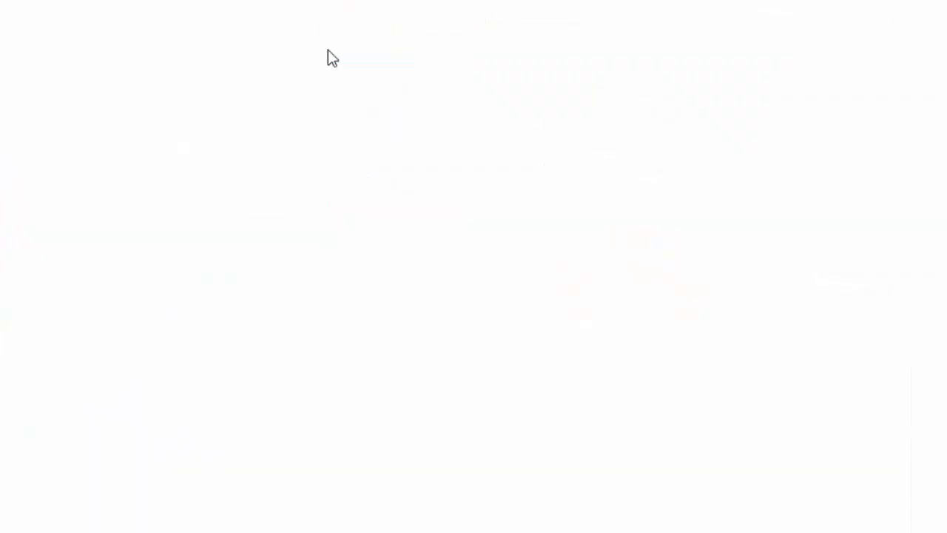
pyautogui.rightClick(351, 238)
pyautogui.click(445, 326)
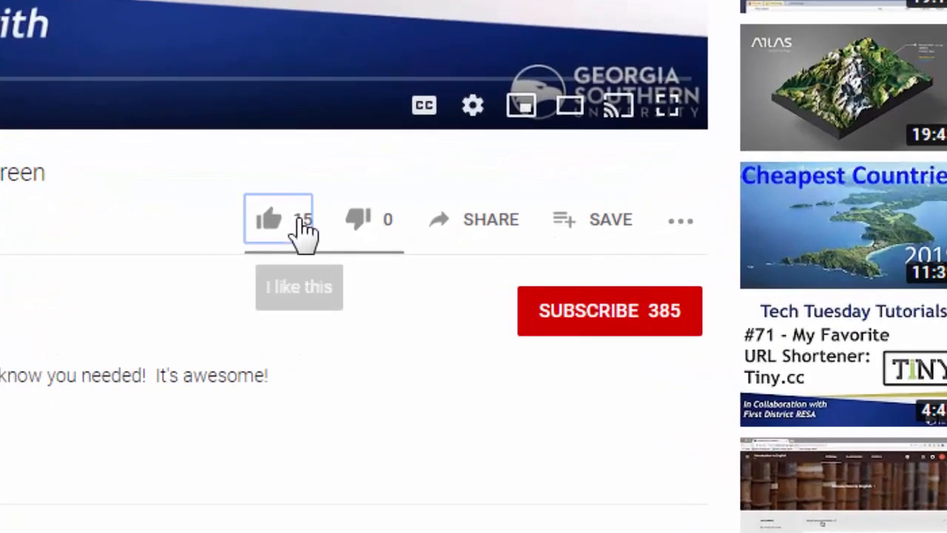
# Respond to the YouTube tutorial video by liking it, subscribing to its channel and starting a public comment.
pyautogui.click(302, 231)
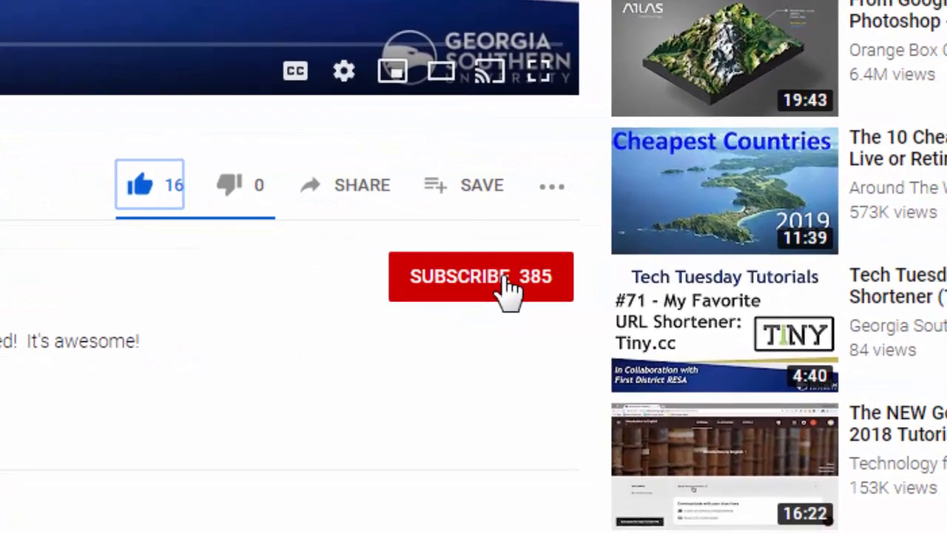
pyautogui.click(511, 288)
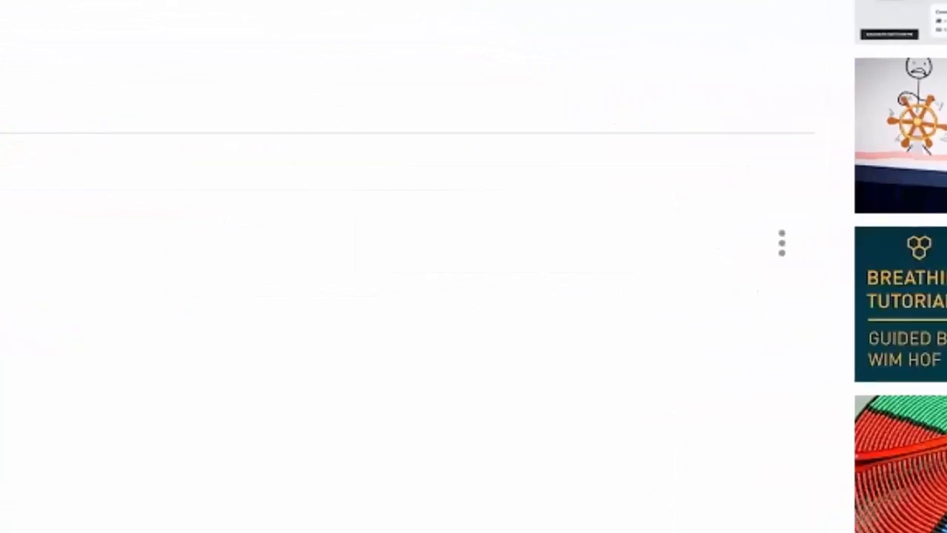
pyautogui.click(163, 90)
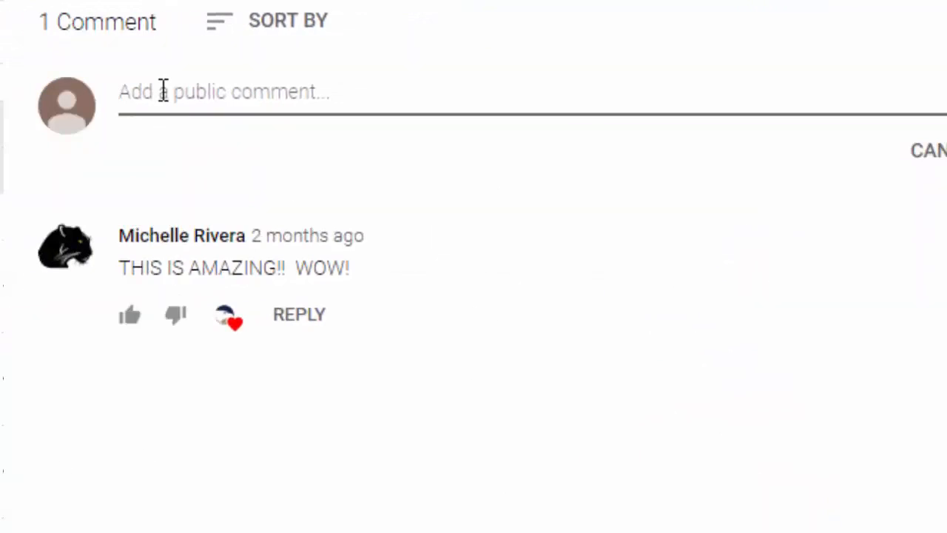